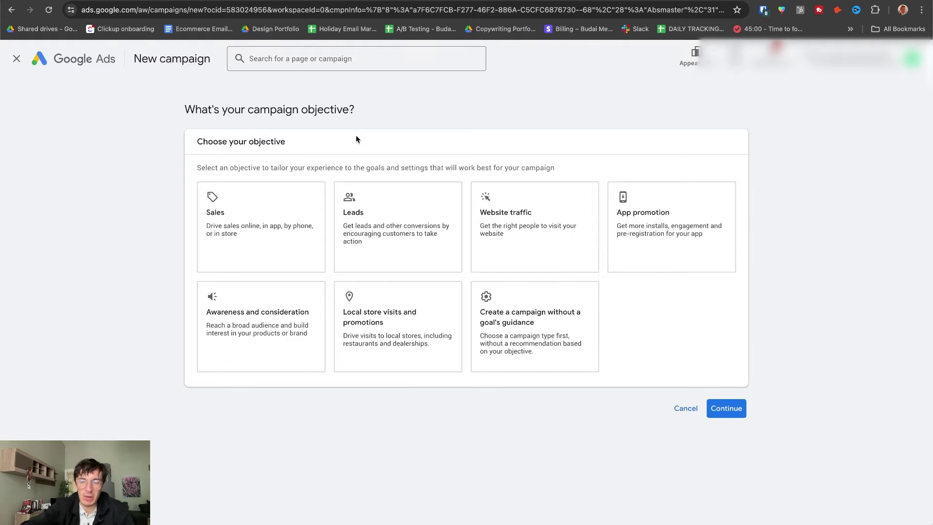
Choose to create a campaign without a goal's guidance and select Performance Max as the campaign type
click(531, 309)
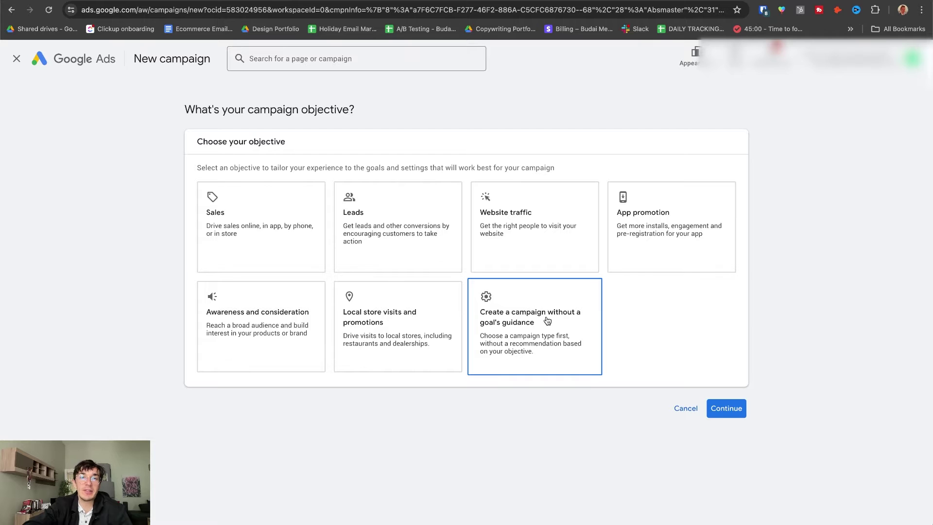
click(547, 320)
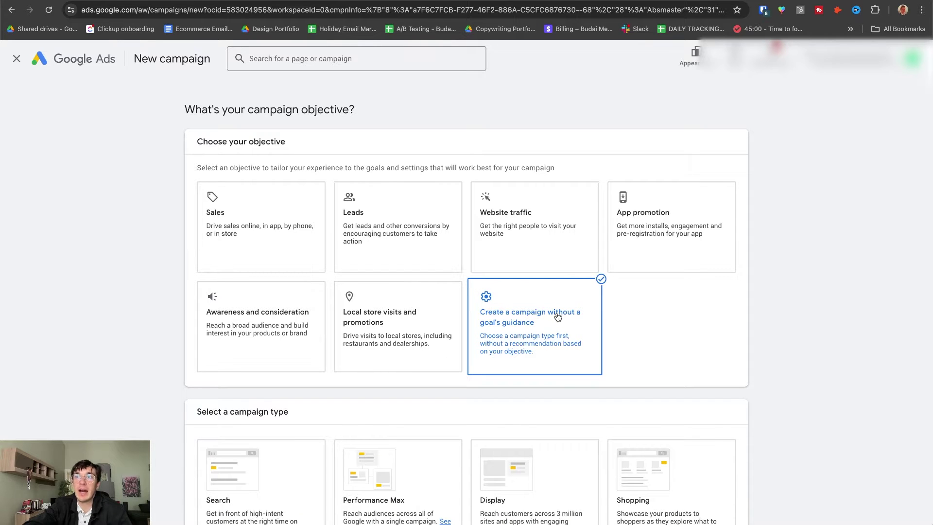
scroll(389, 291, down, 5)
click(391, 266)
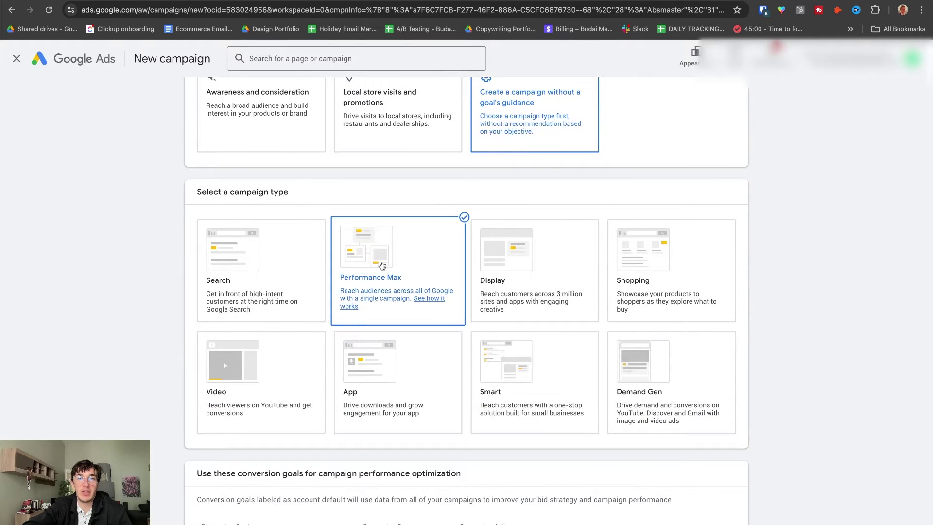
Examine the campaign's conversion goals and the additional goals that can be added to them
scroll(525, 277, down, 4)
scroll(526, 277, down, 2)
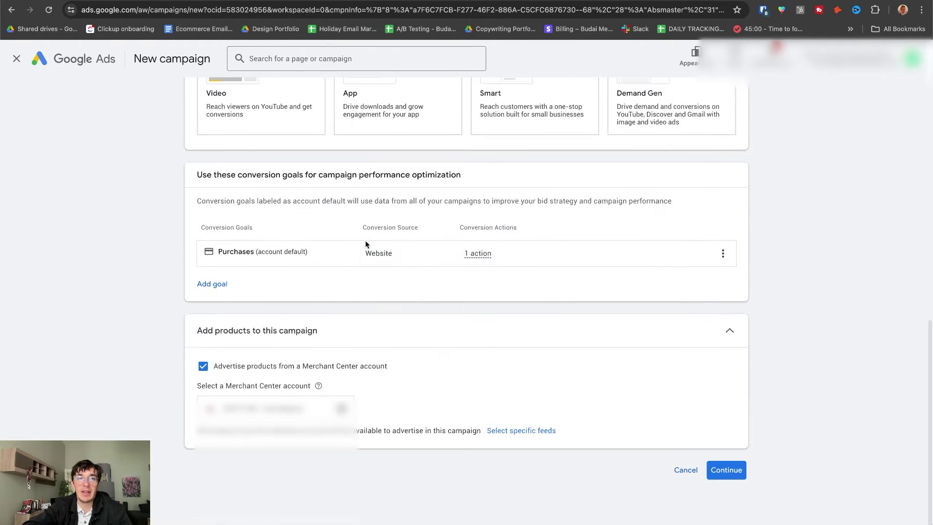
drag(298, 175, 333, 176)
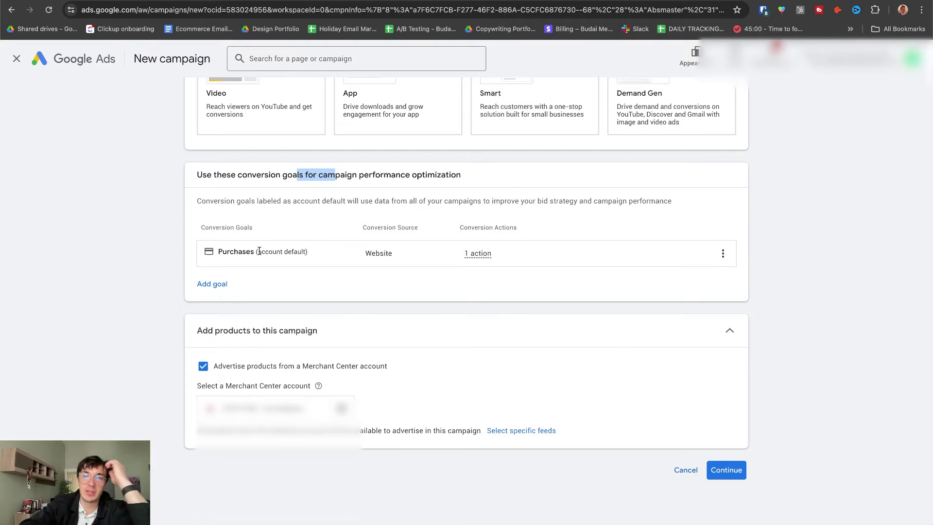
click(214, 284)
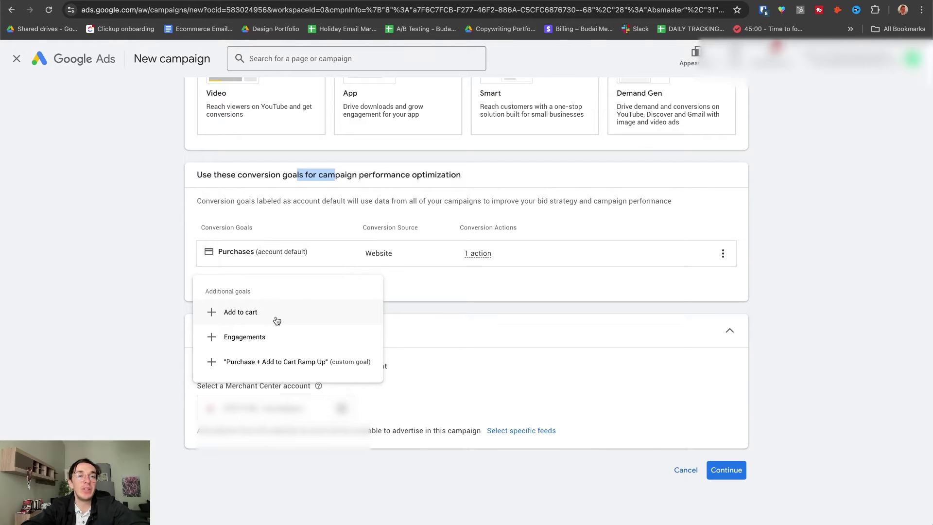
click(777, 247)
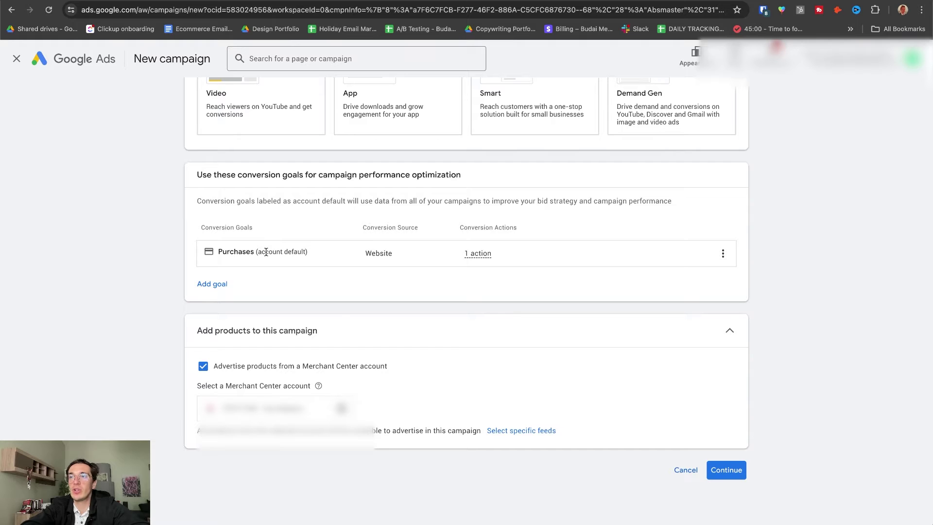
click(220, 283)
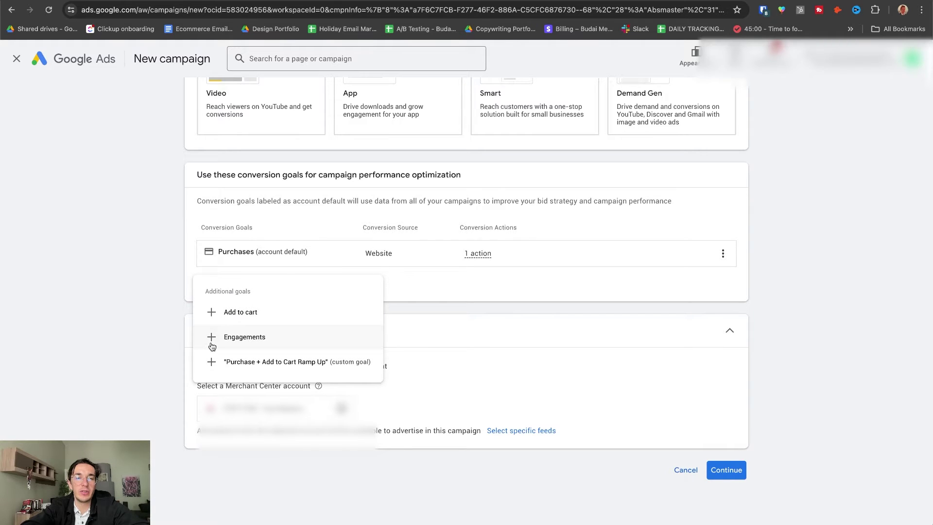
click(153, 341)
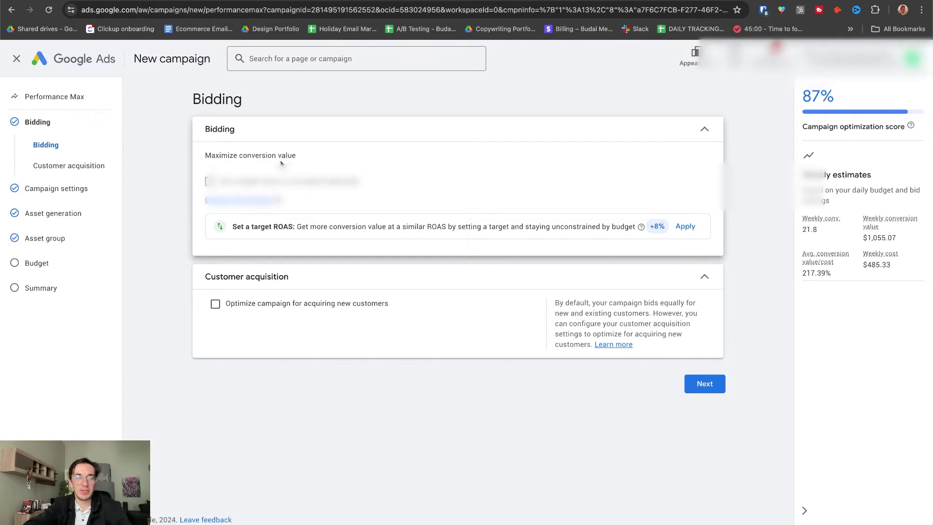
Review the bidding strategy and the customer acquisition options, leaving optimization for acquiring new customers turned off
drag(252, 155, 307, 155)
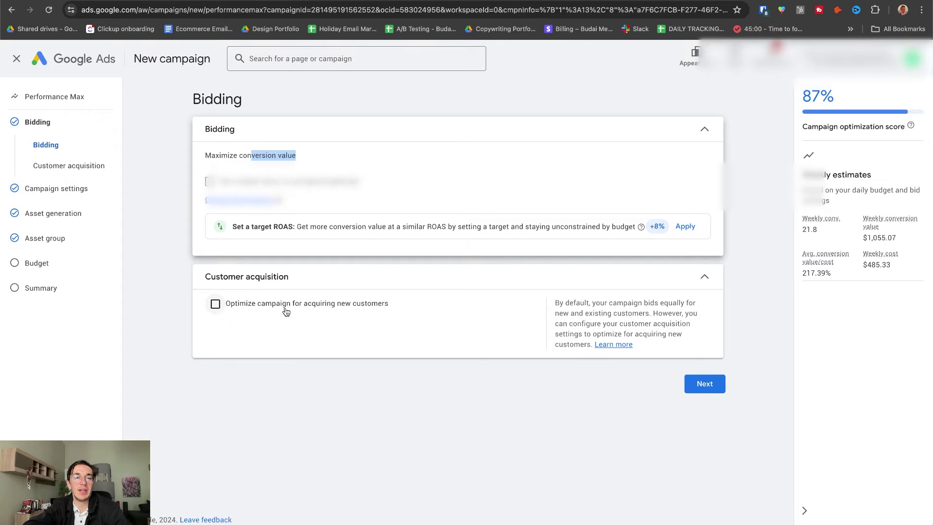
click(216, 306)
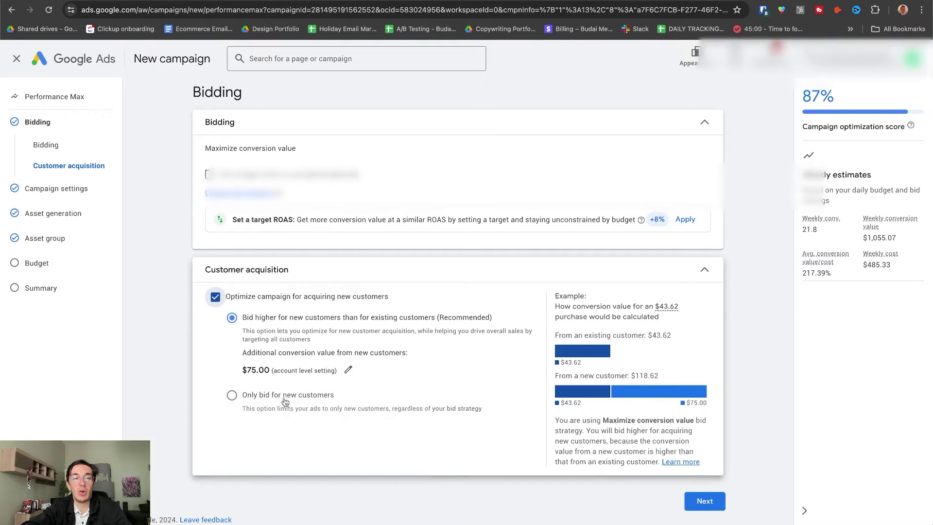
click(217, 298)
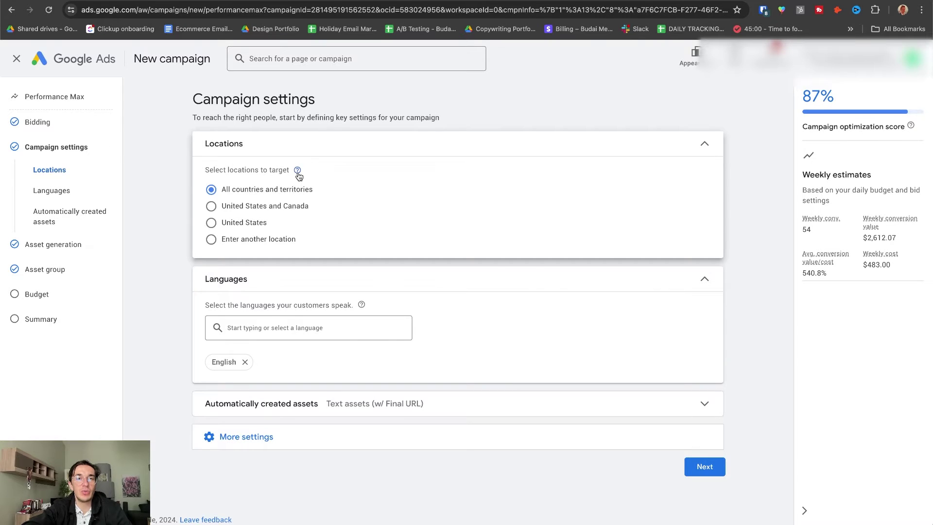
Set the campaign's target location to United States and check the customer language selection
mouse_move(298, 172)
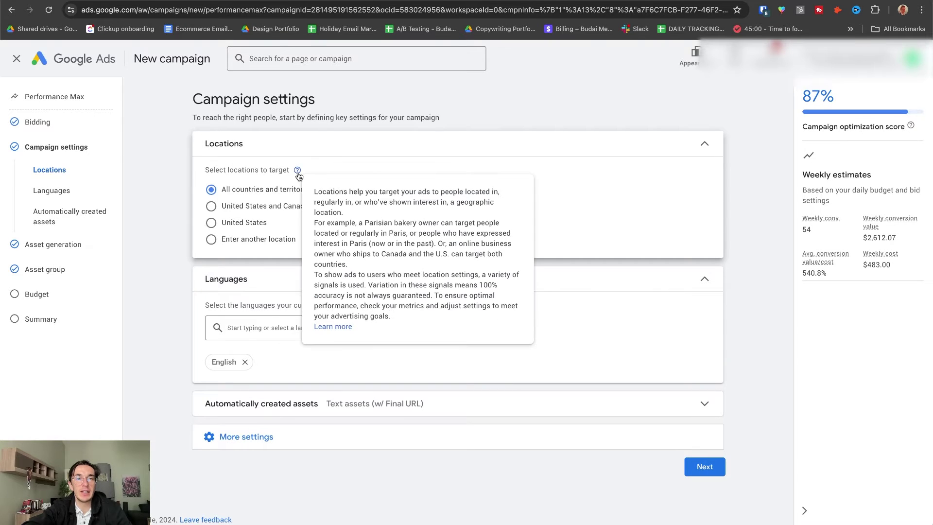
click(214, 225)
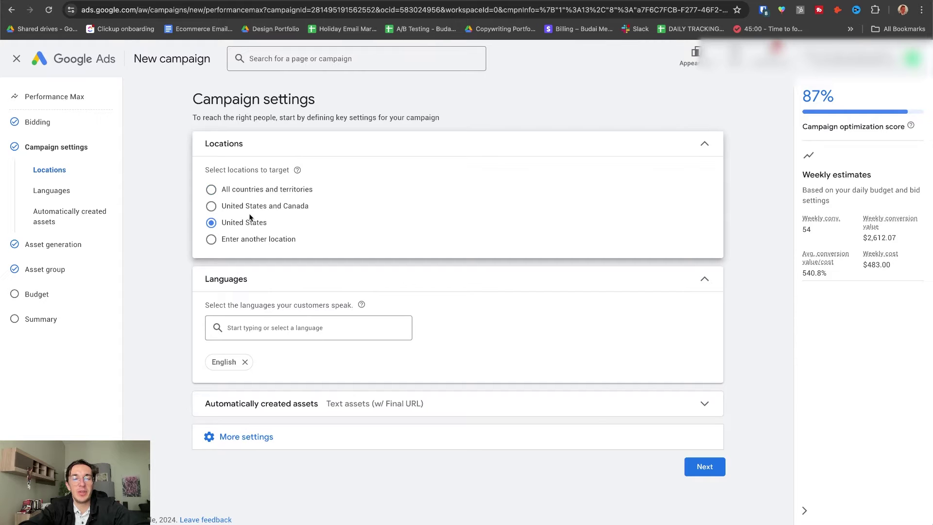
click(272, 326)
click(195, 320)
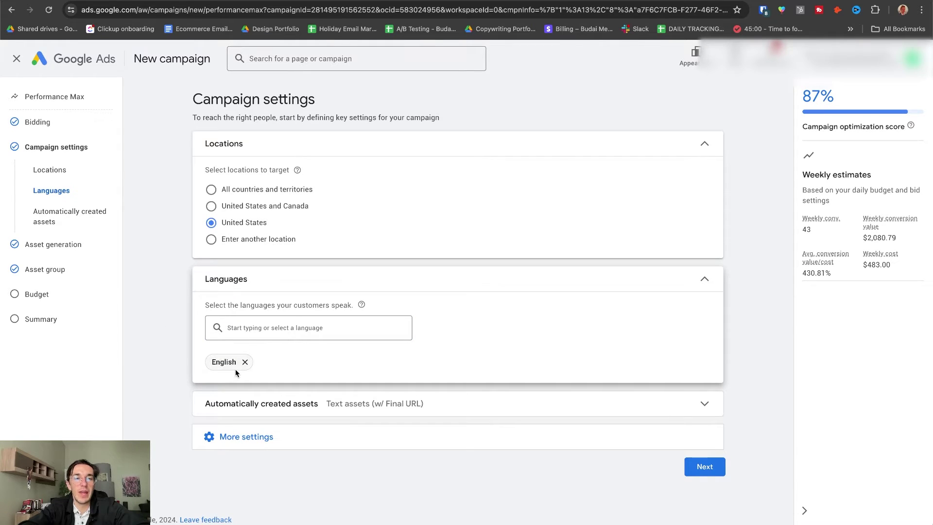
Turn off automatically created text assets, and re-enable both Text assets and Final URL
scroll(442, 380, down, 1)
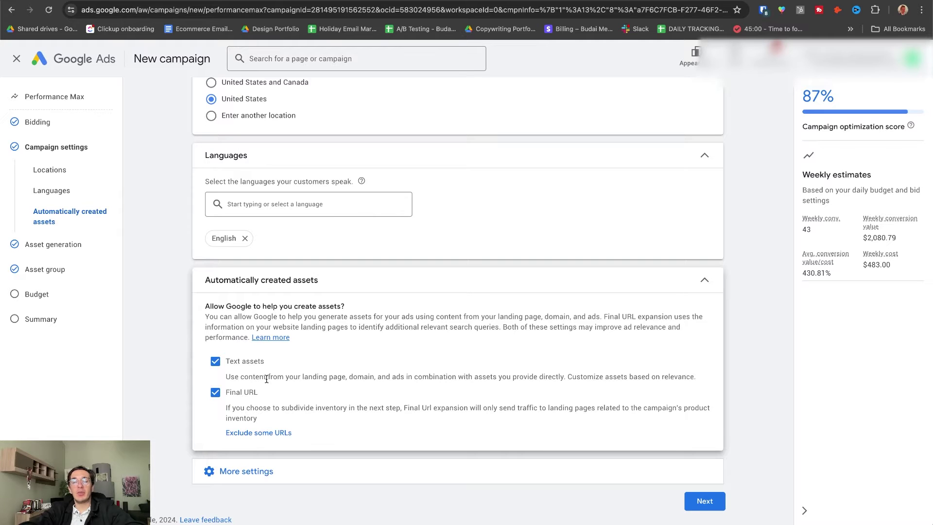
click(216, 363)
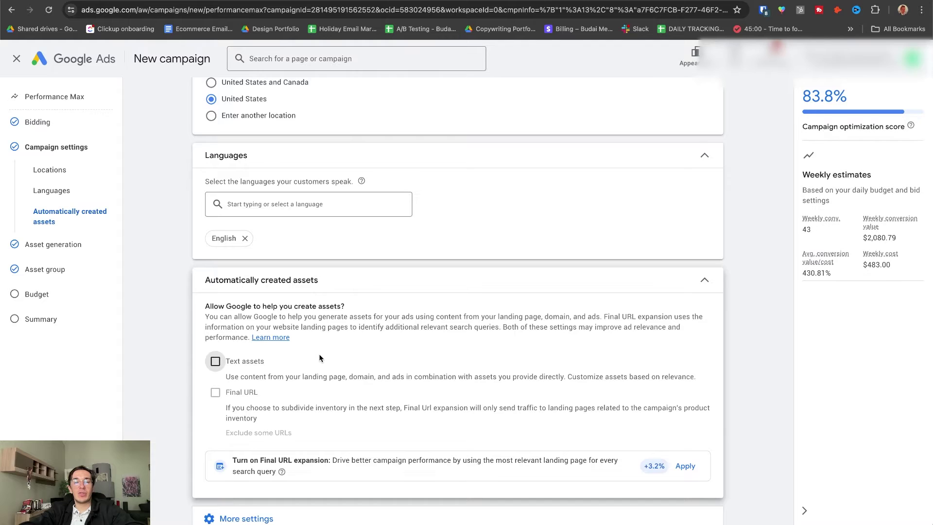
scroll(319, 358, down, 1)
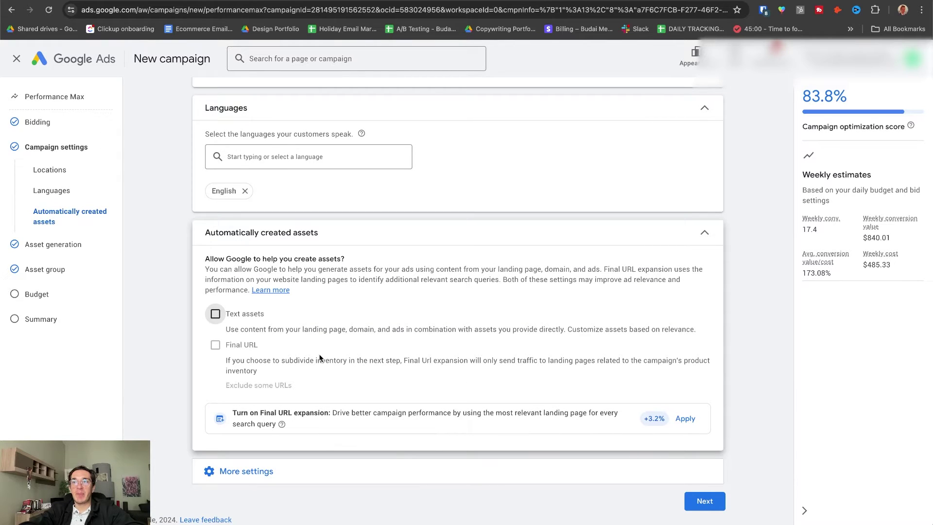
click(215, 345)
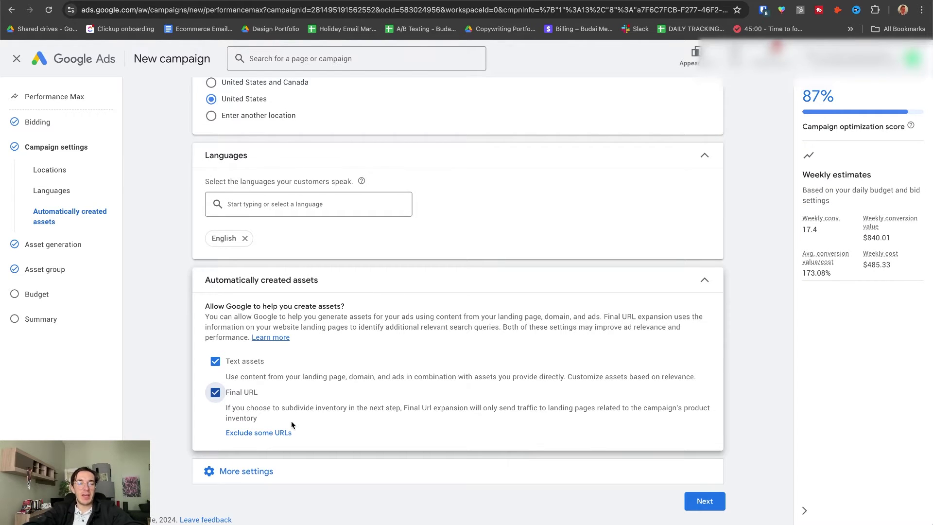
Add the copied page URL to the URLs excluded from Final URL expansion
click(273, 432)
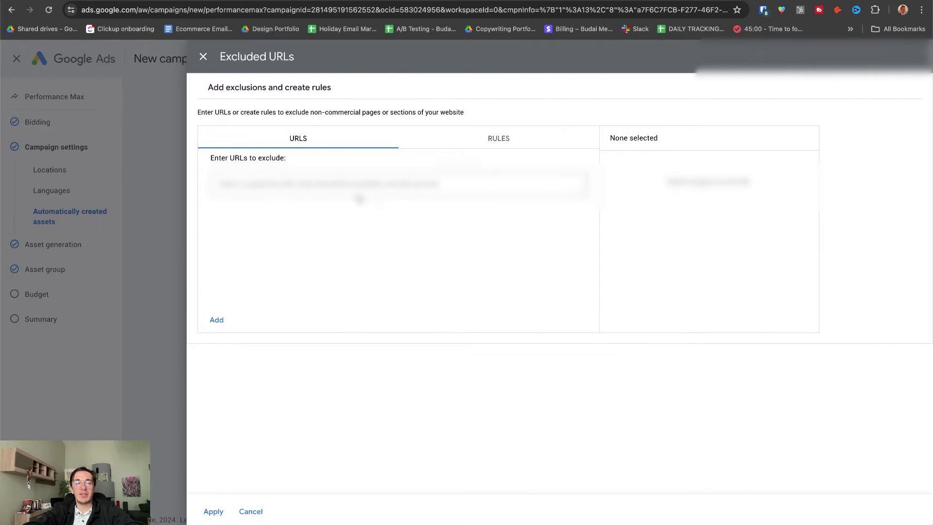
click(356, 192)
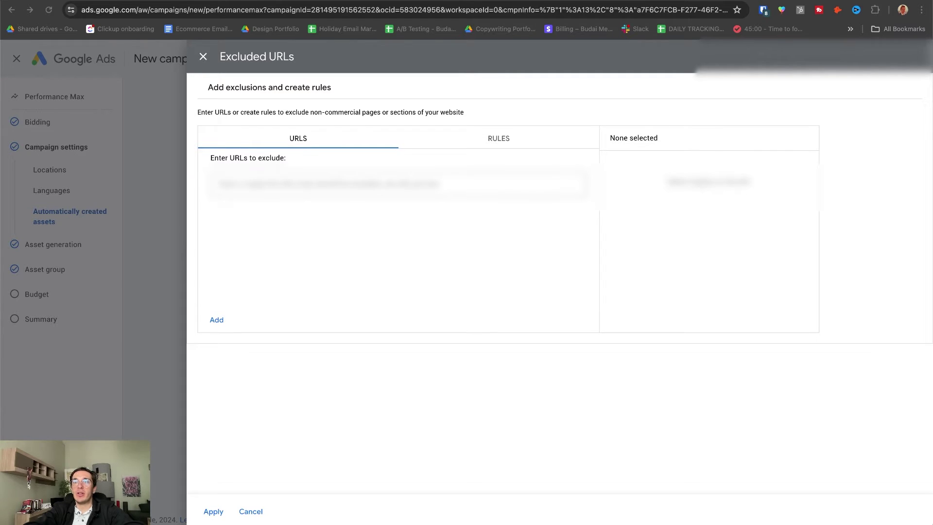
click(451, 183)
key(super+v)
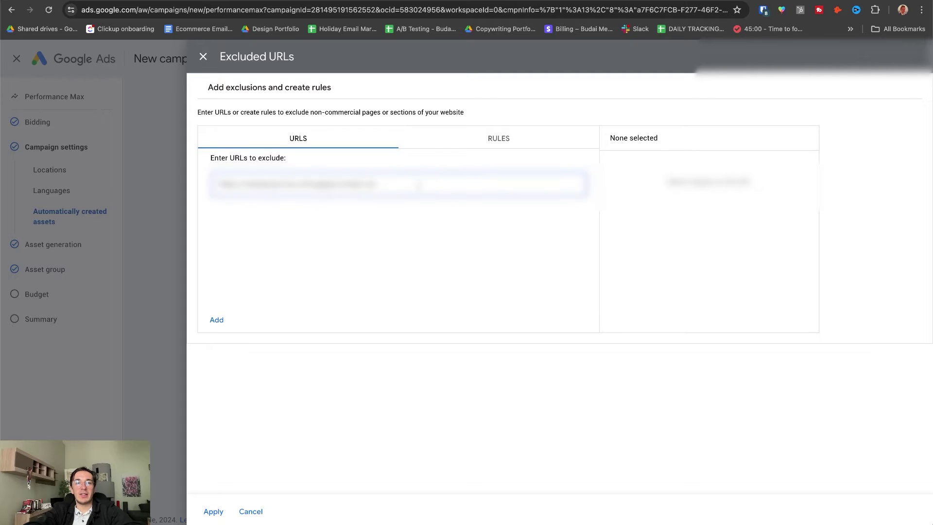
click(216, 320)
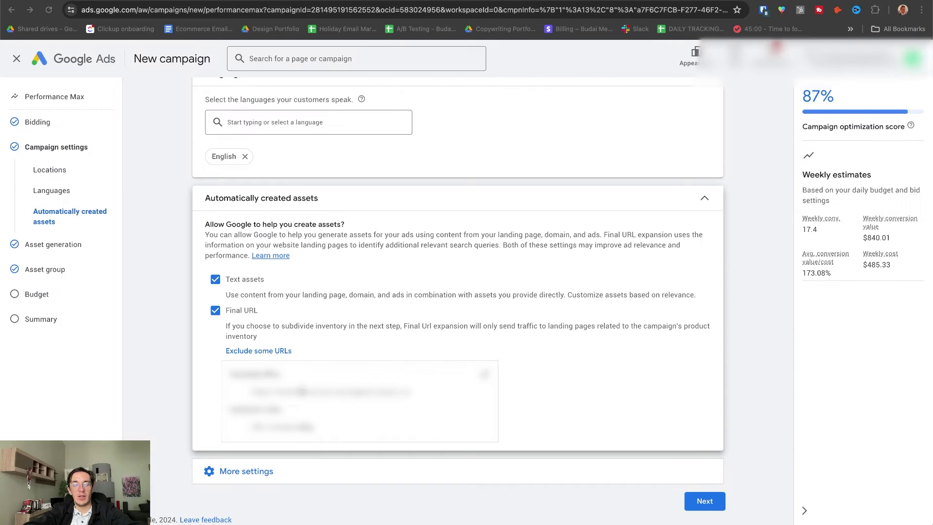
Review the additional campaign settings, including the ad schedule, start and end dates, and brand exclusions
click(243, 471)
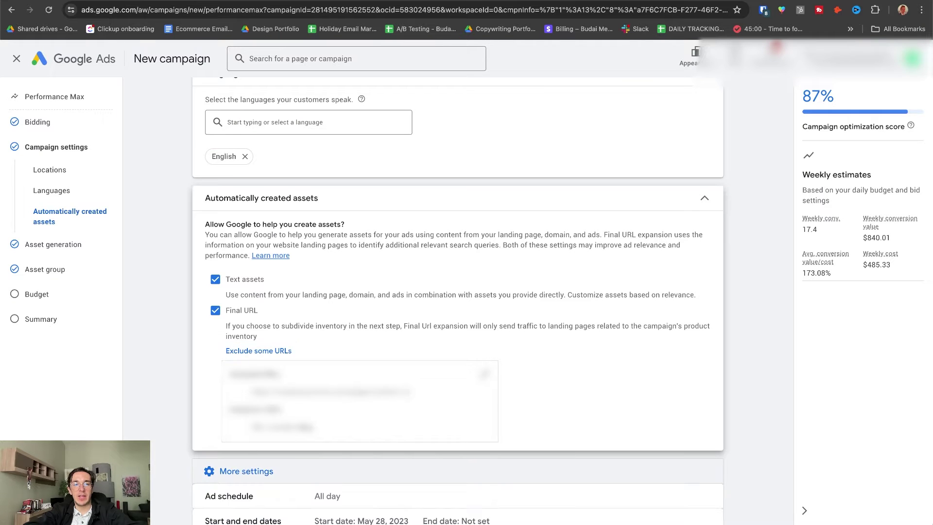
scroll(315, 428, down, 2)
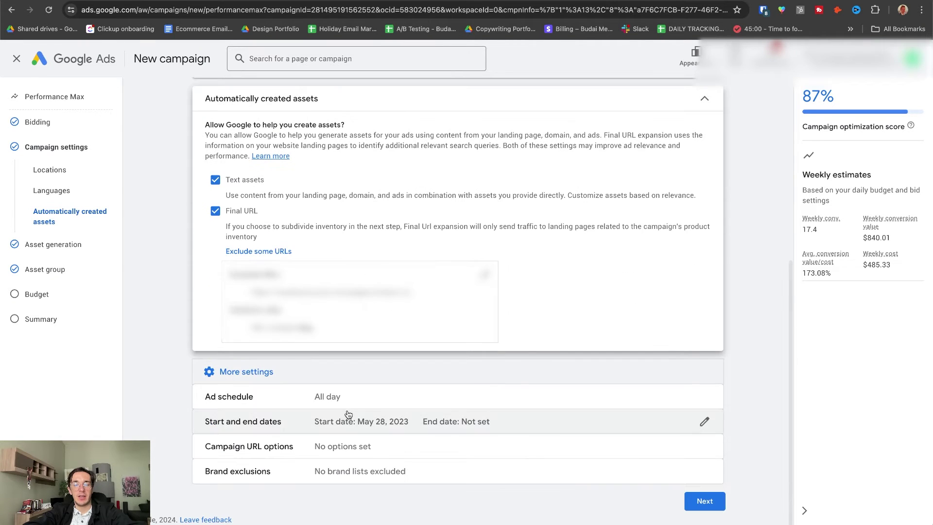
click(705, 397)
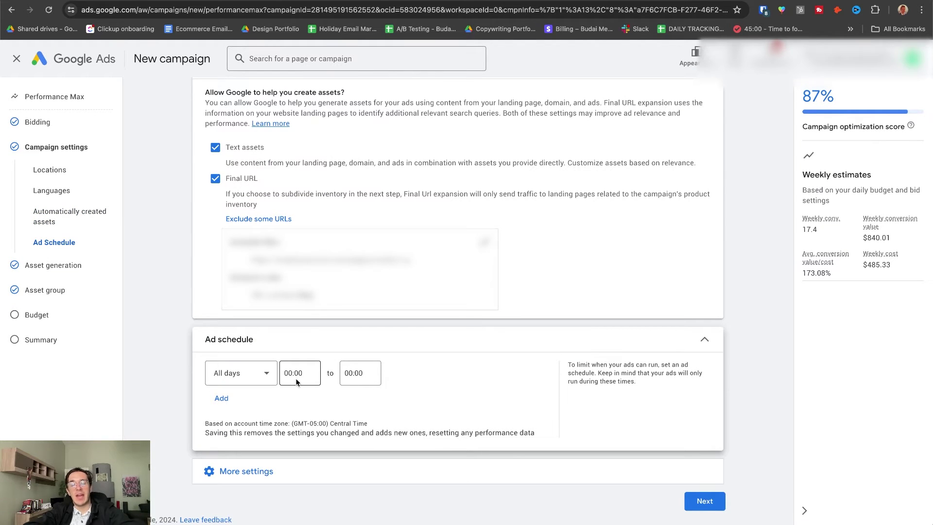
click(705, 339)
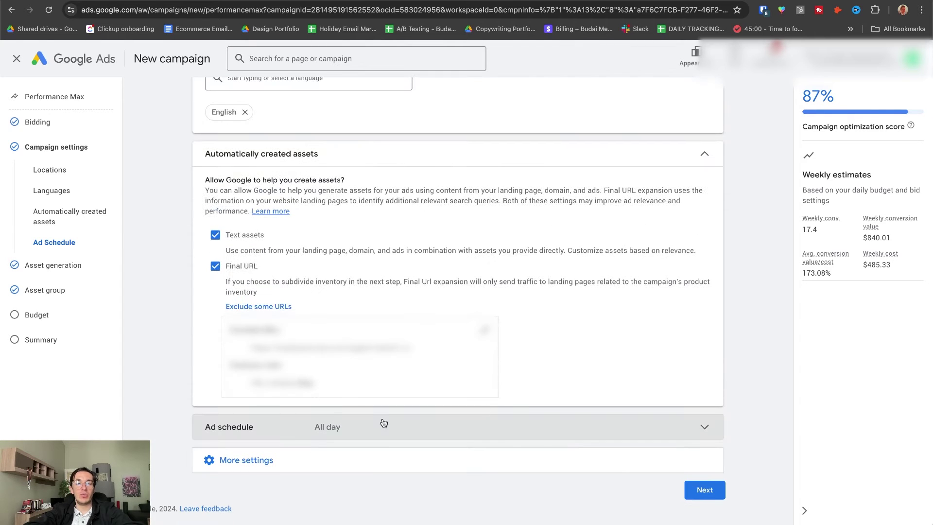
click(266, 462)
scroll(319, 424, down, 2)
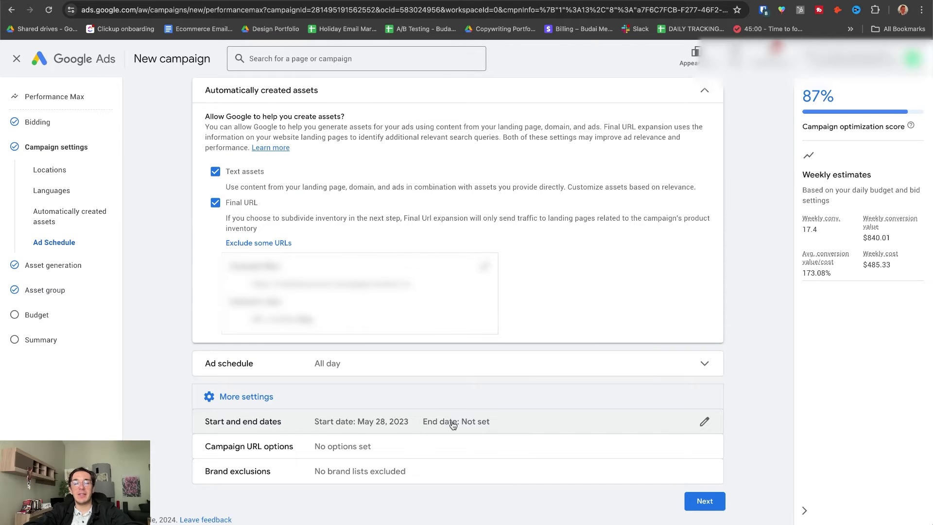
click(705, 422)
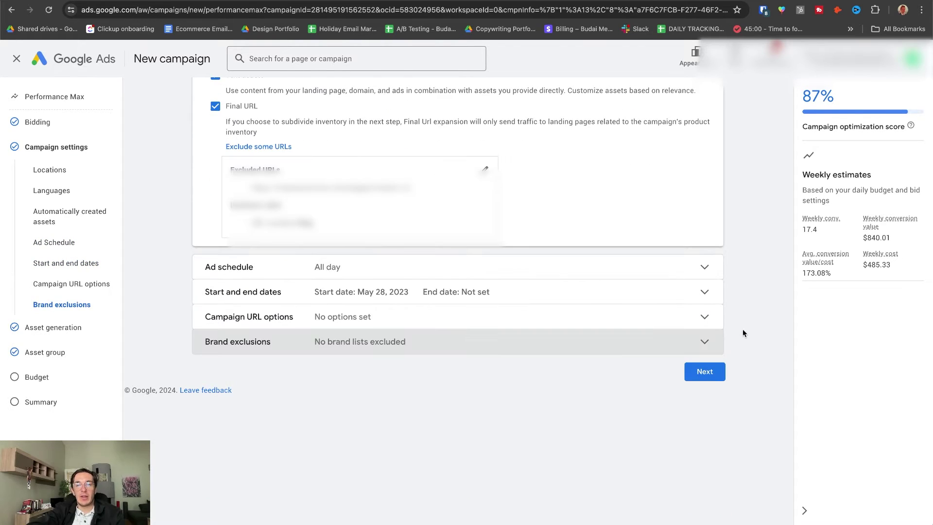
click(705, 346)
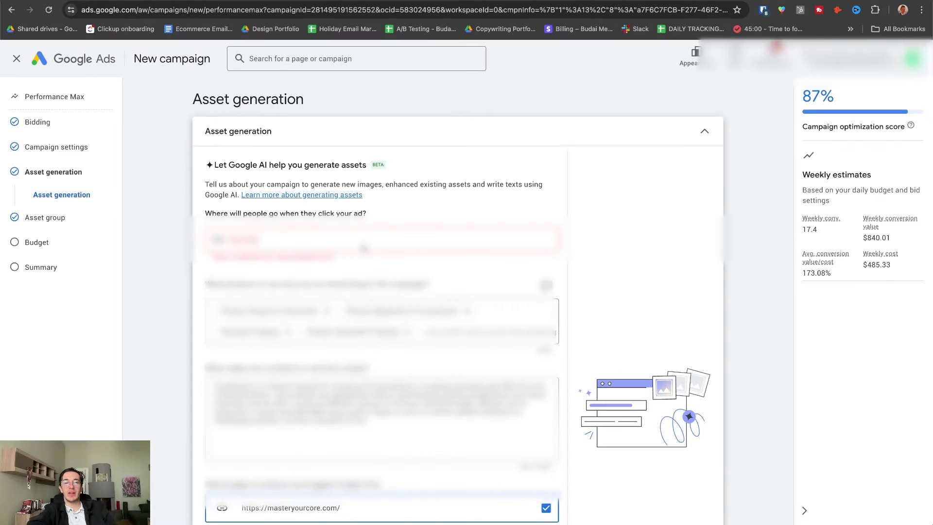
scroll(364, 248, down, 3)
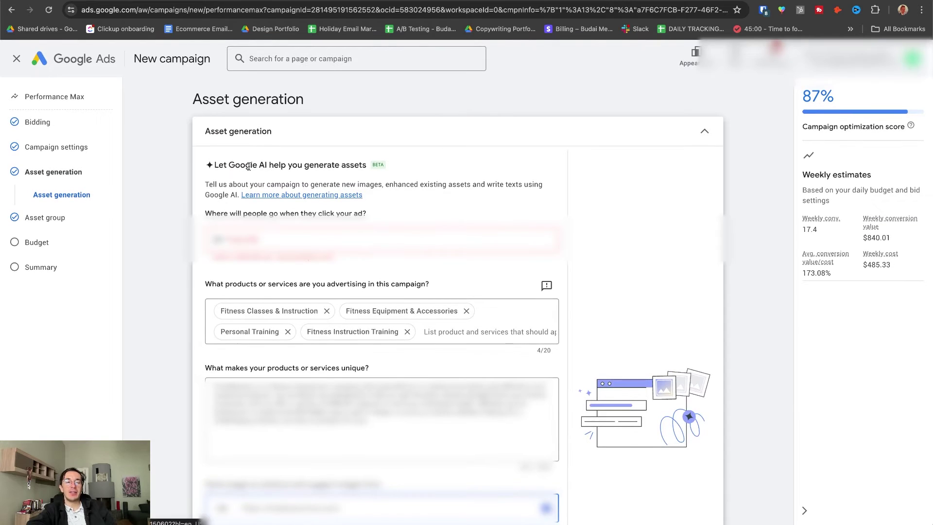
drag(235, 165, 269, 166)
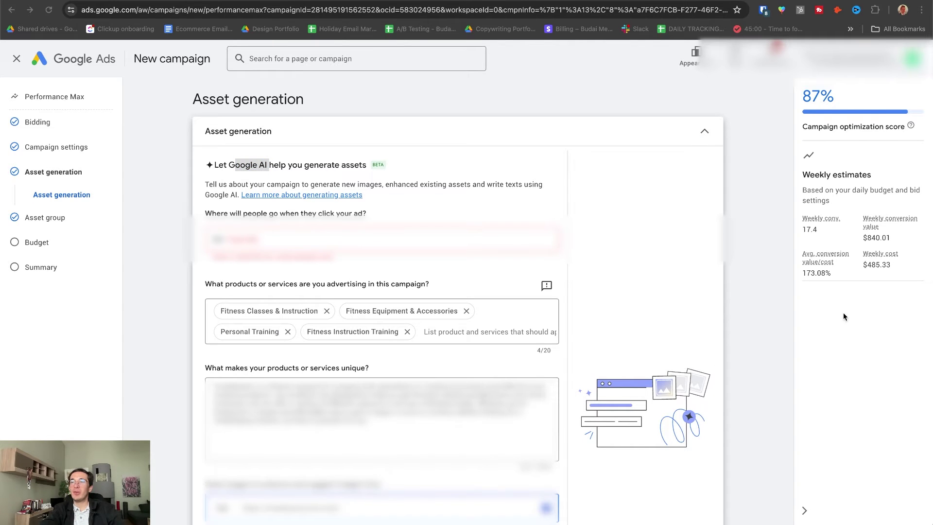
click(628, 293)
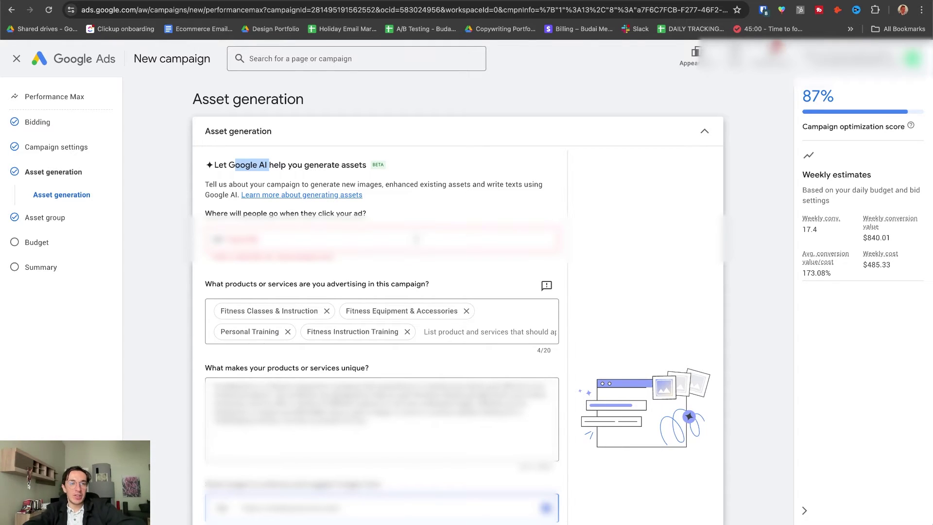
click(416, 239)
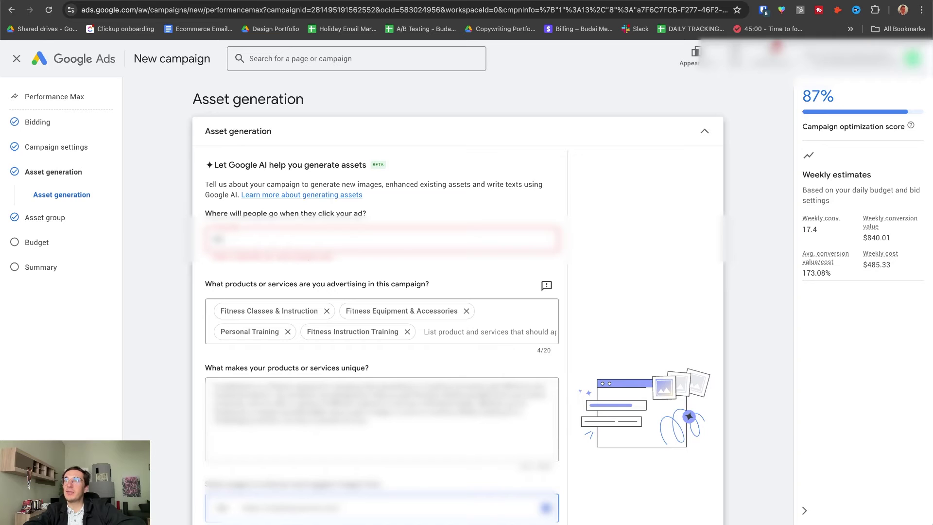
key(ctrl+v)
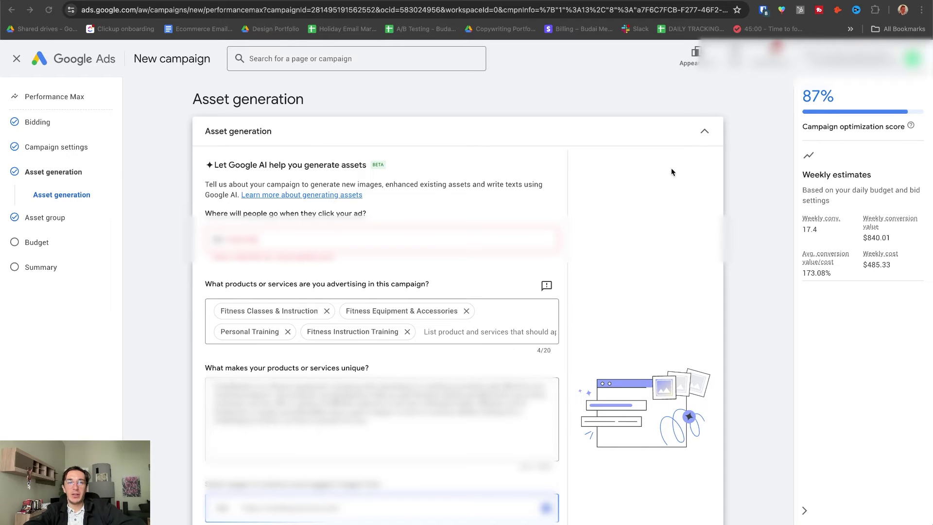
click(428, 237)
key(super+v)
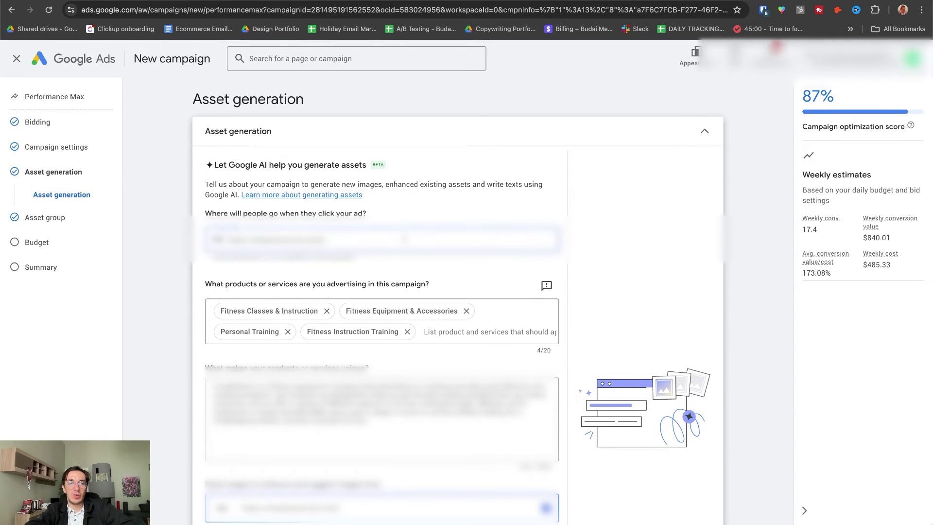
click(612, 225)
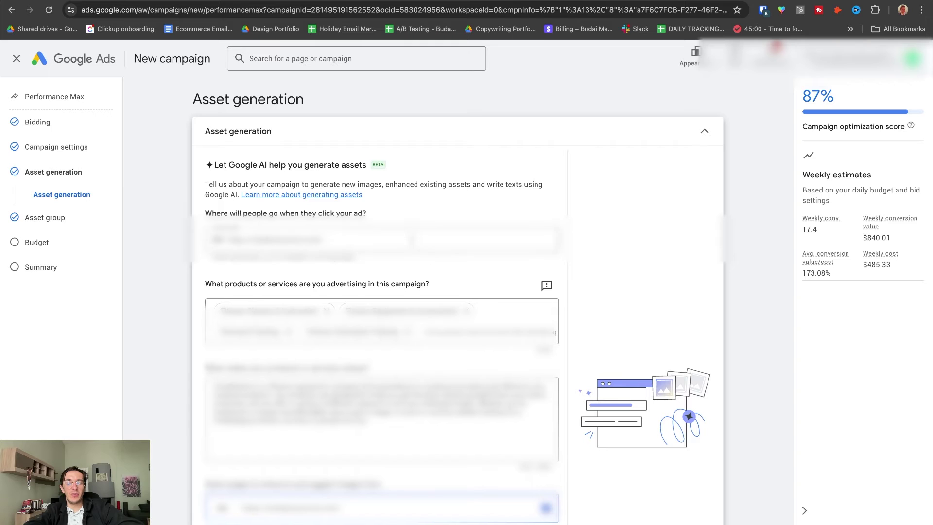
Check the advertised products or services and the description of what makes them unique, and proceed to the asset group setup
scroll(606, 233, down, 2)
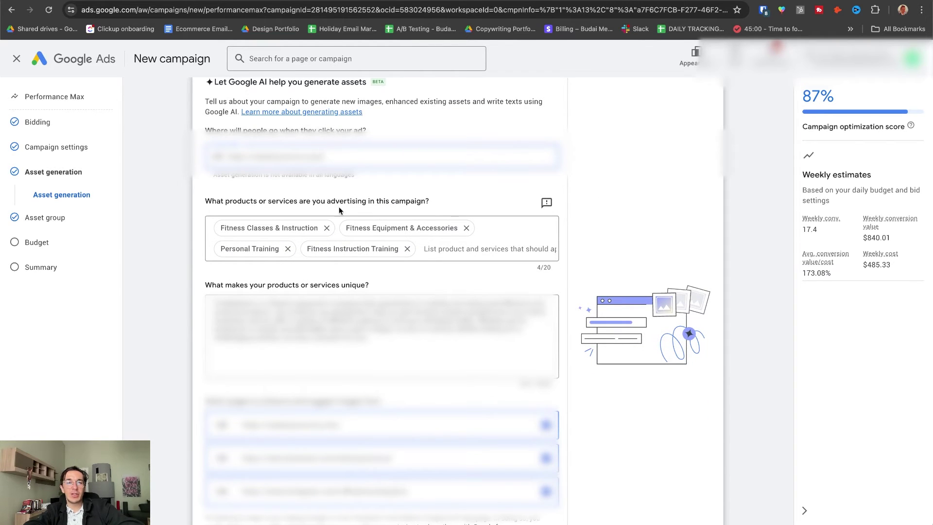
drag(267, 202, 395, 203)
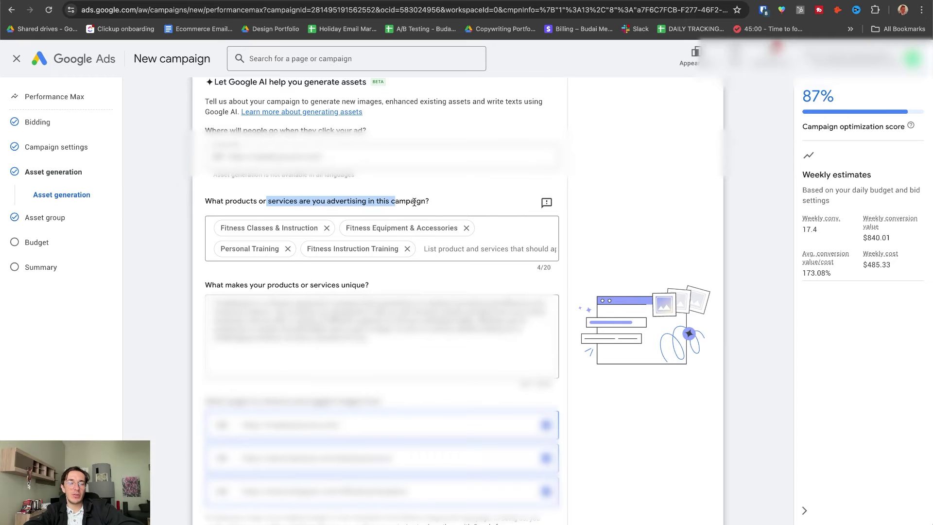
click(438, 247)
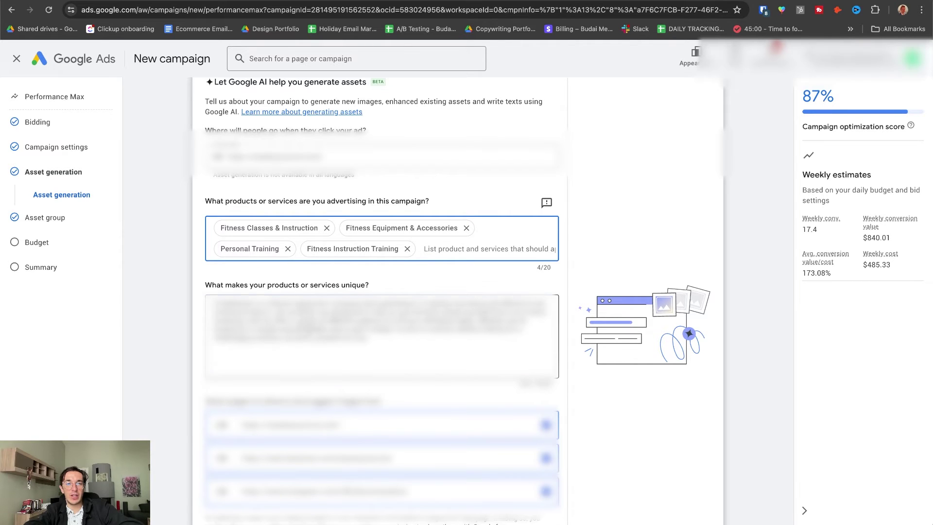
click(349, 320)
scroll(351, 320, down, 2)
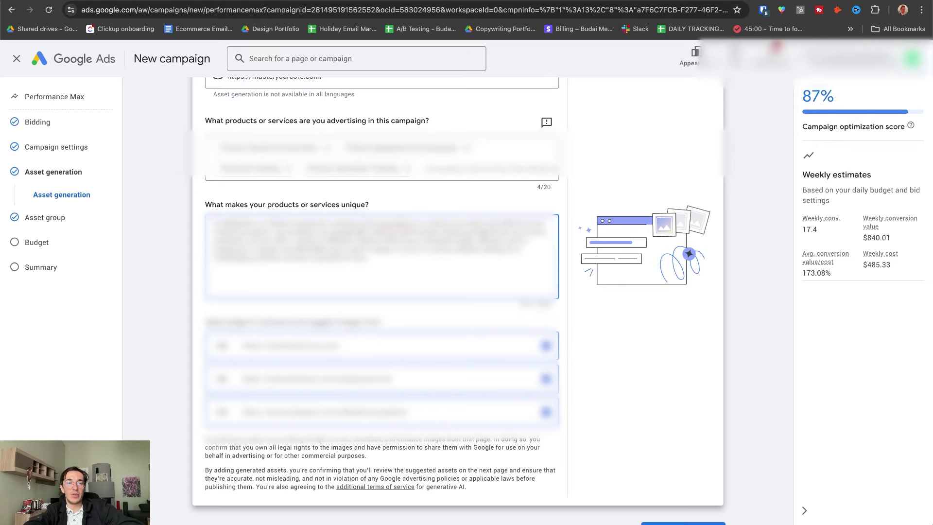
scroll(386, 257, down, 1)
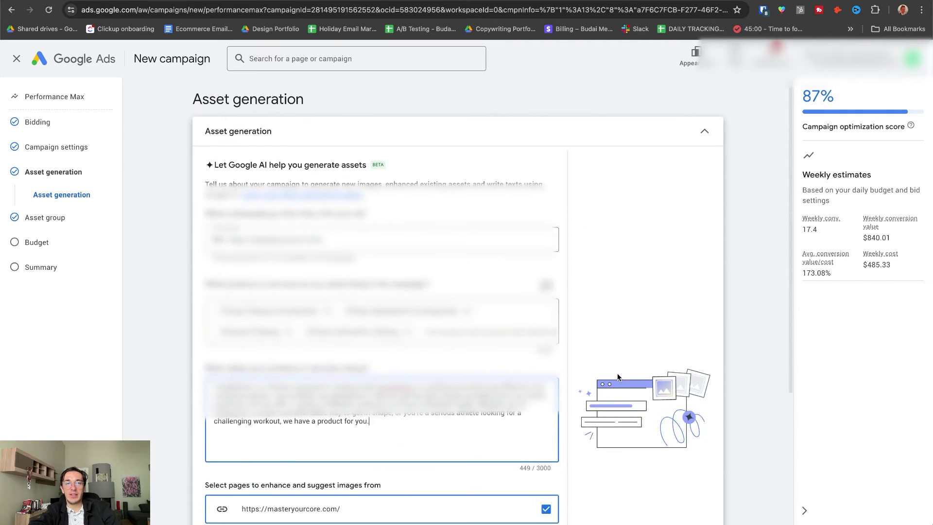
click(681, 501)
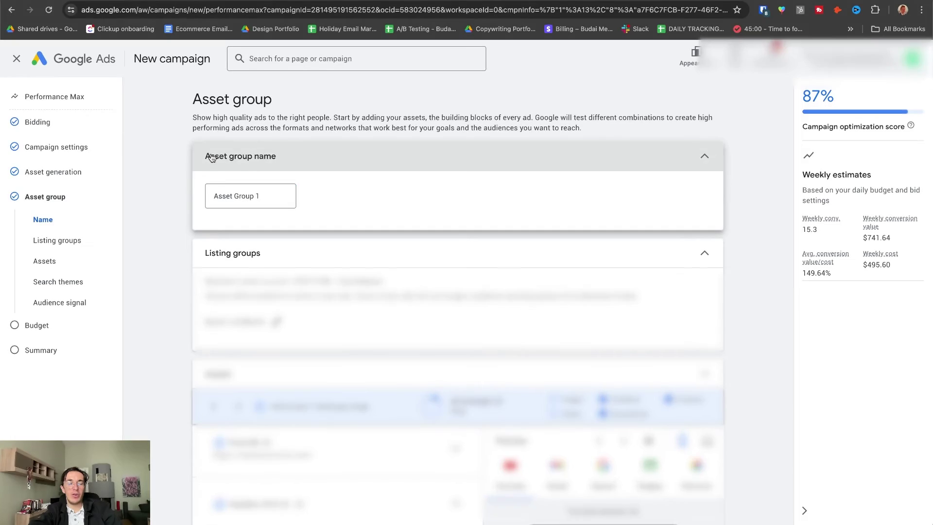
Rename the asset group as "Asset Group Test 1"
drag(211, 152, 277, 154)
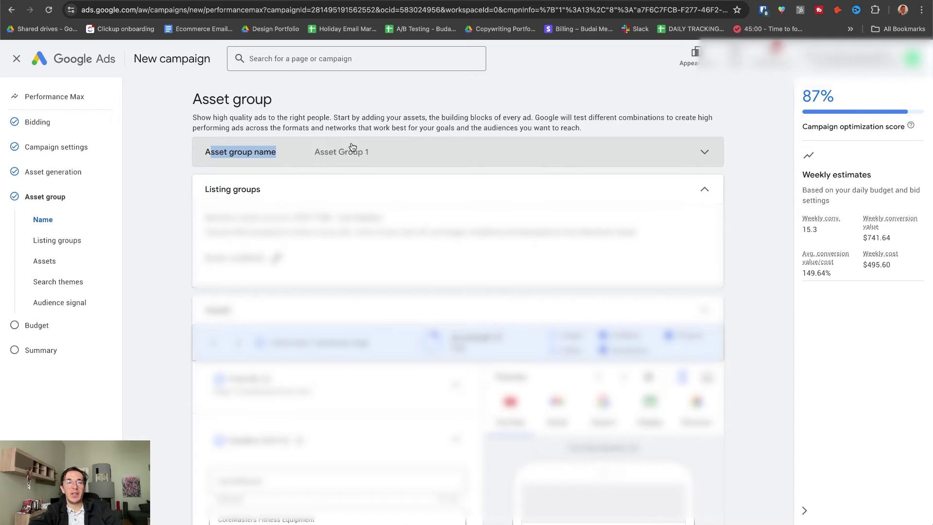
click(330, 154)
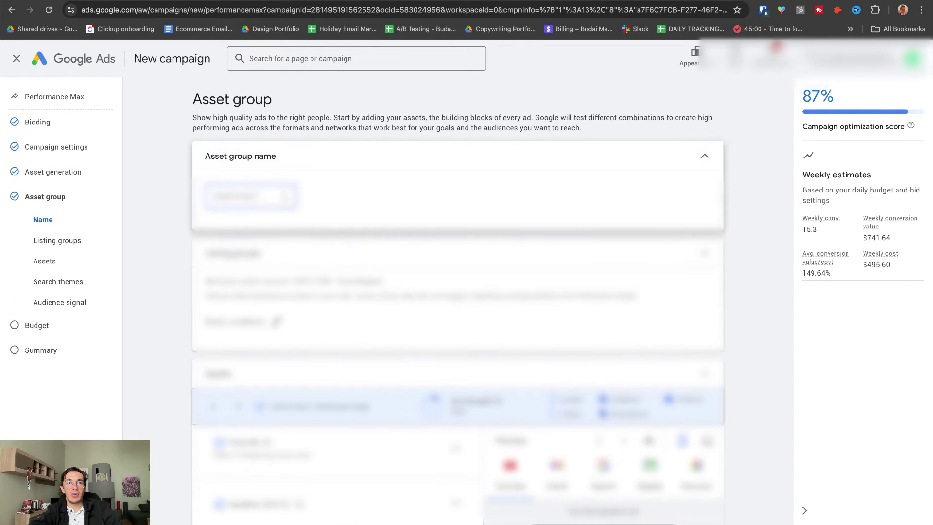
scroll(272, 319, down, 8)
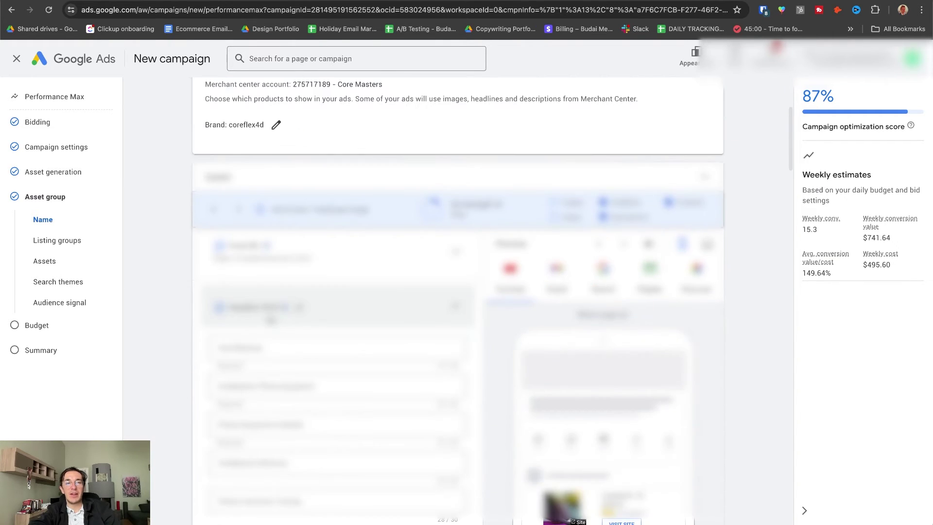
scroll(270, 318, down, 8)
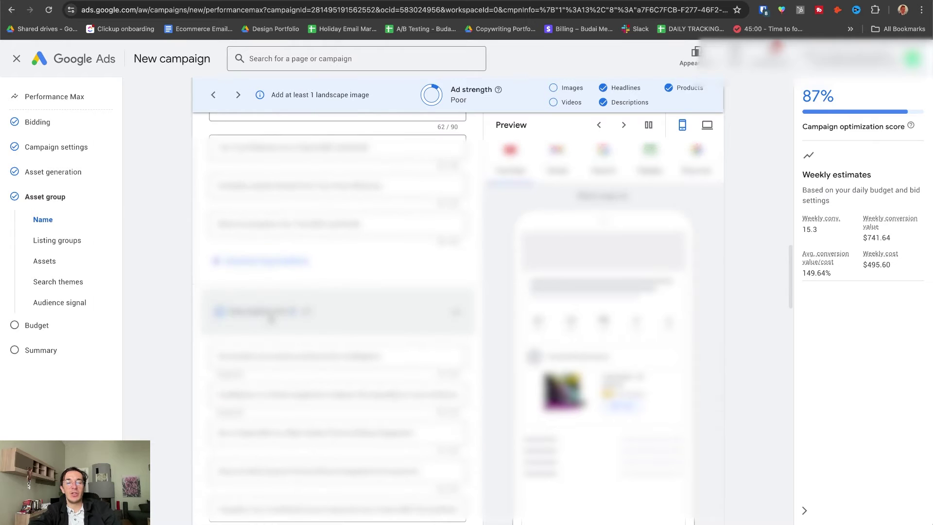
scroll(271, 319, down, 10)
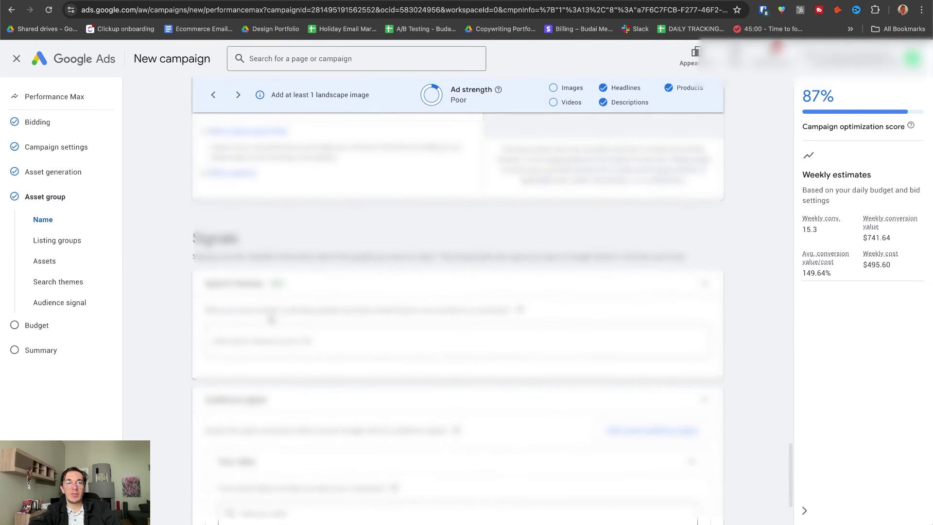
scroll(297, 269, up, 20)
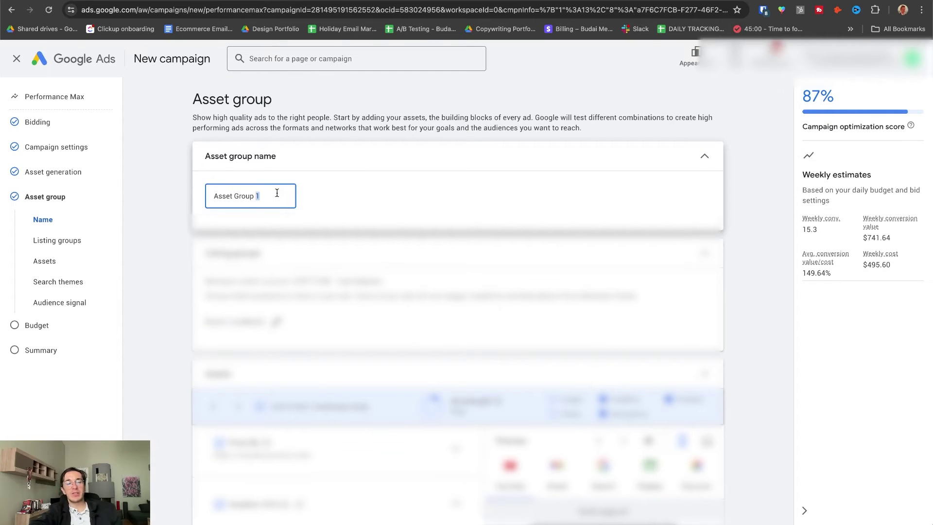
triple_click(277, 192)
key(Right)
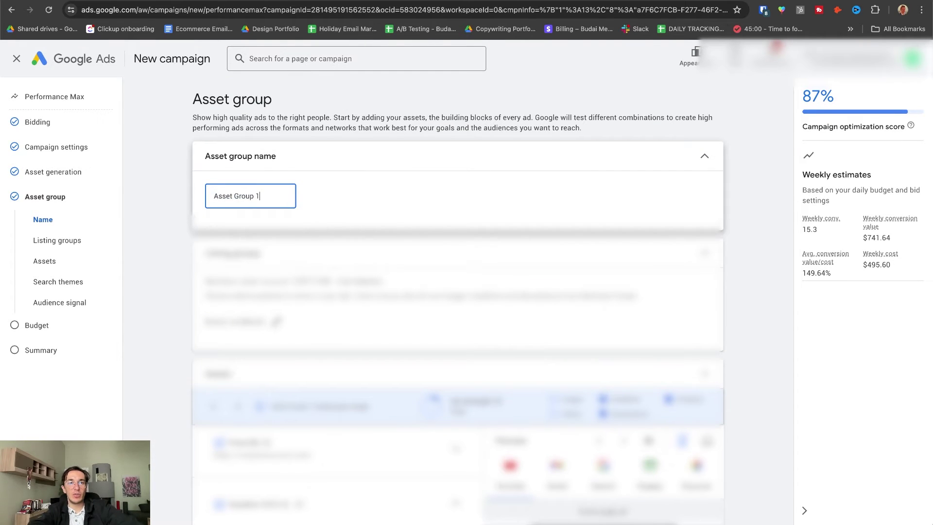
text(Test 1)
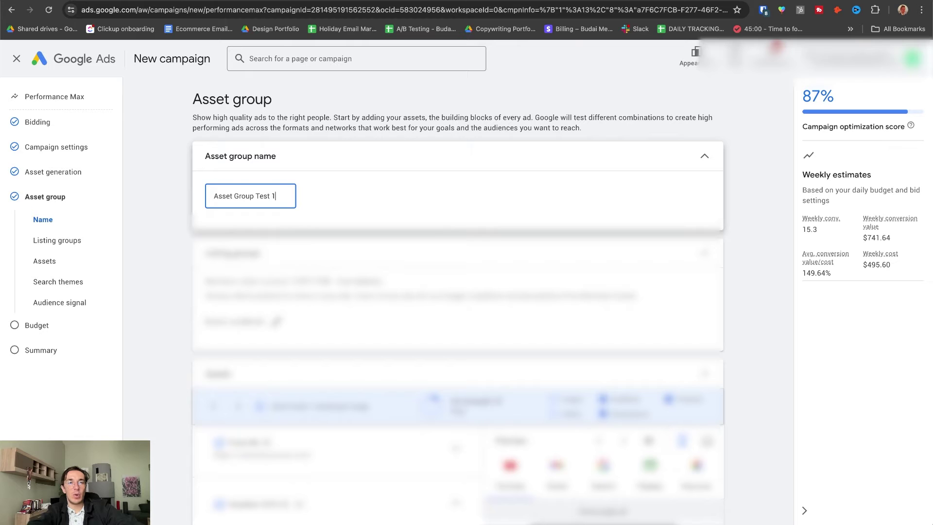
click(632, 195)
click(703, 156)
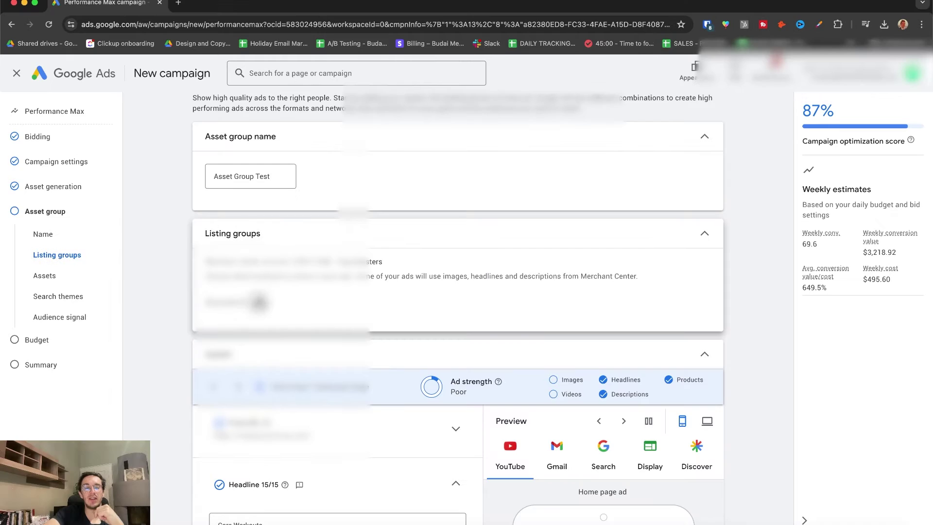
Restrict the listing groups to a selection of products by Item ID, choosing crfxa1 – CoreFlex4D - 4D Dynamic Core Trainer, and save
click(255, 302)
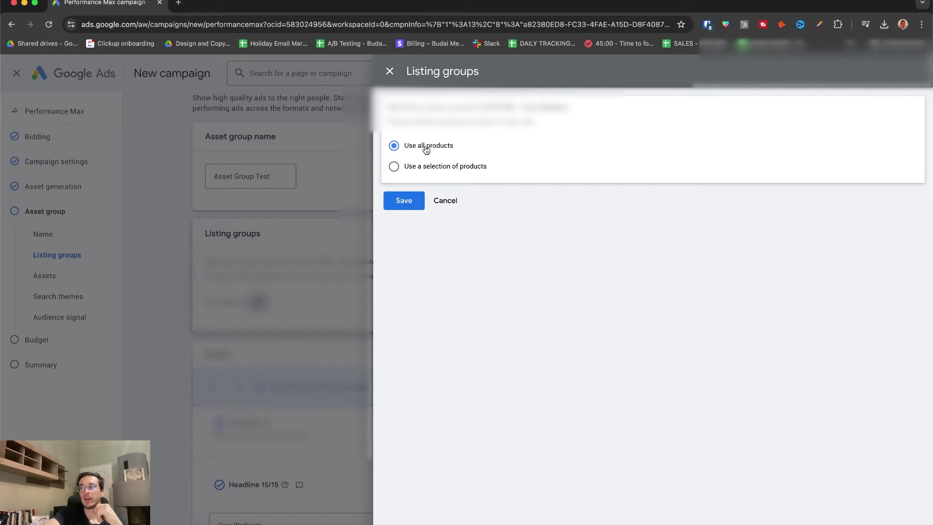
click(439, 170)
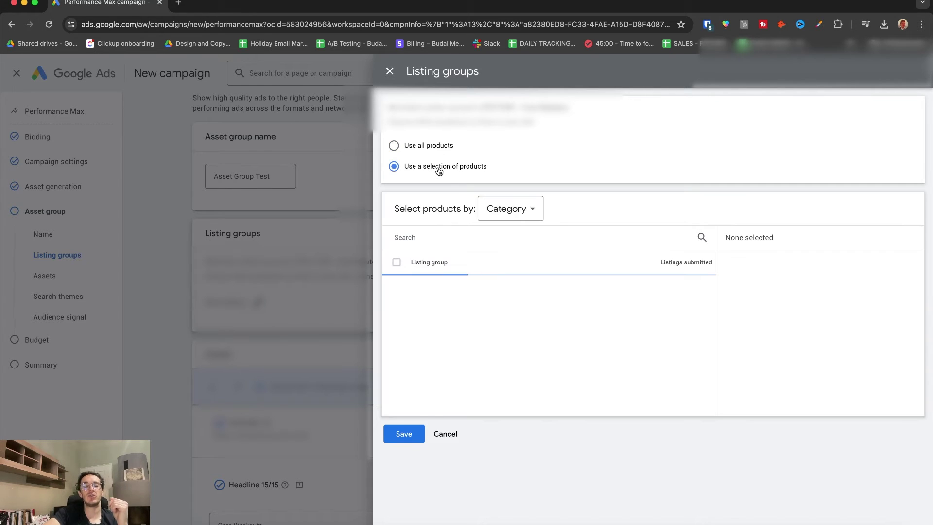
click(513, 219)
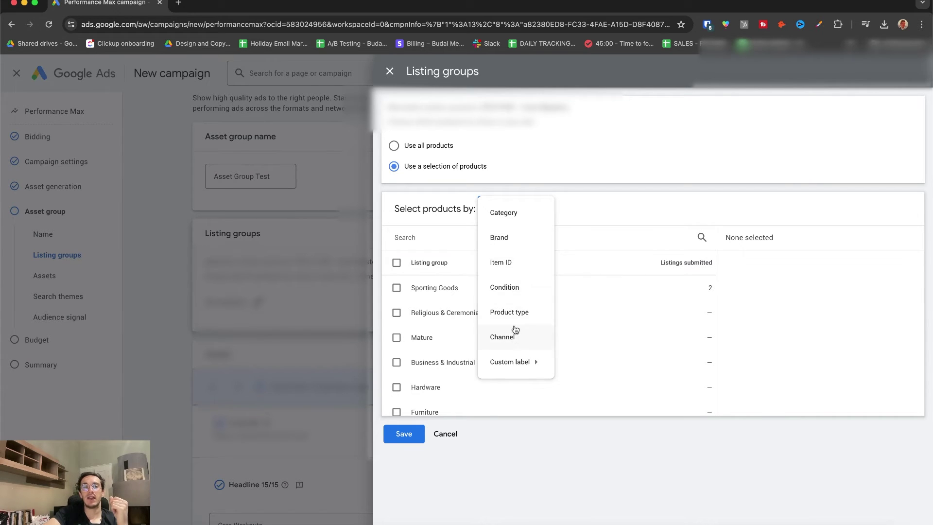
click(559, 191)
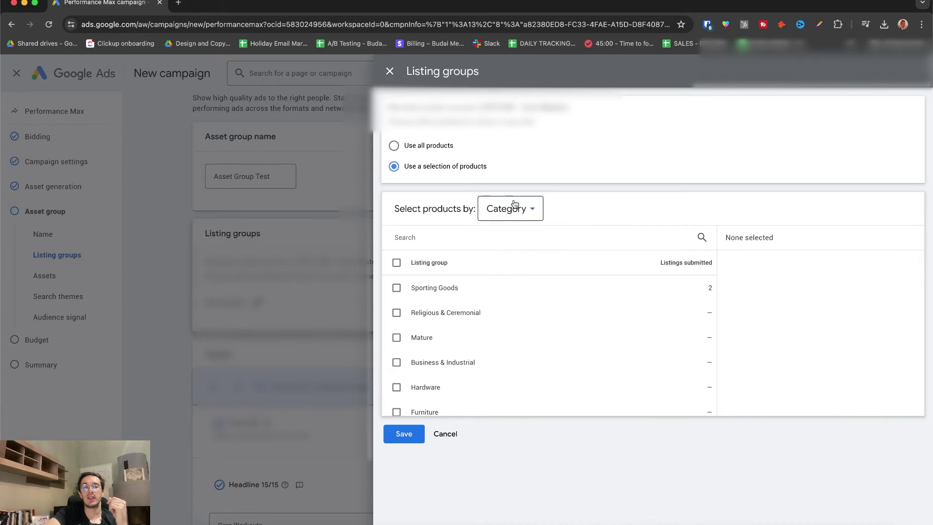
click(512, 208)
click(507, 265)
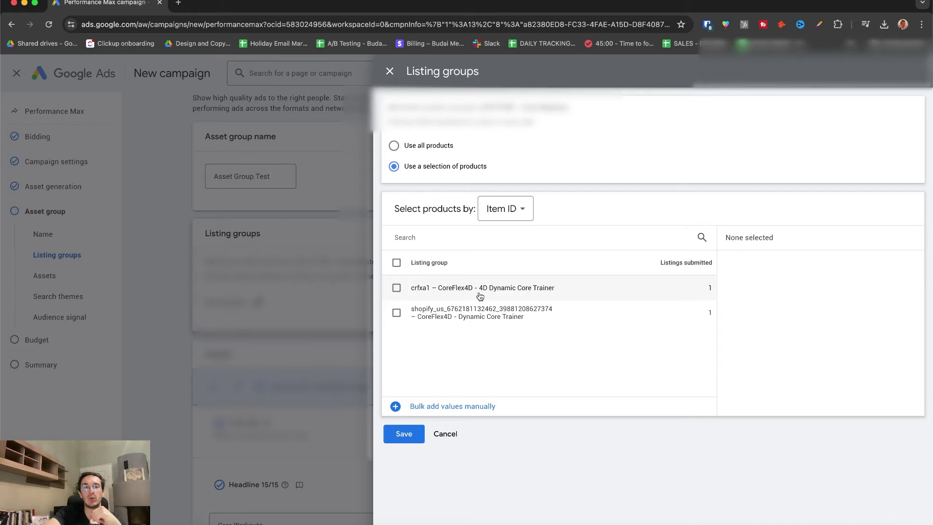
click(484, 293)
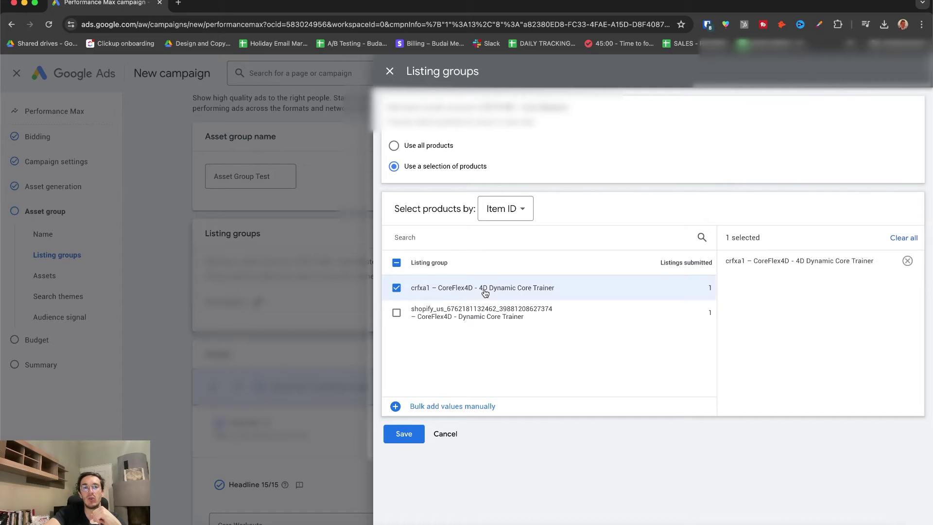
click(403, 435)
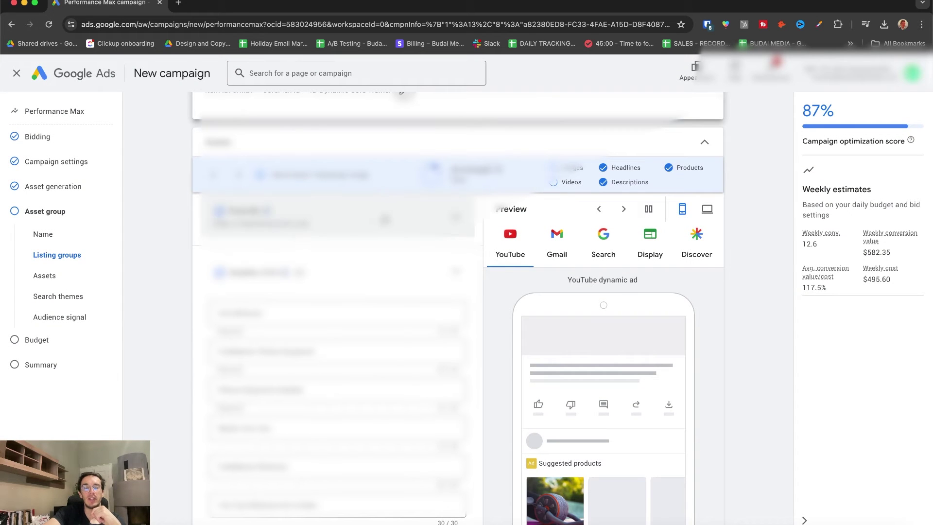
Examine the headlines and the ad previews for Gmail, Search, Display and Discover, comparing the desktop and mobile versions
scroll(469, 225, down, 3)
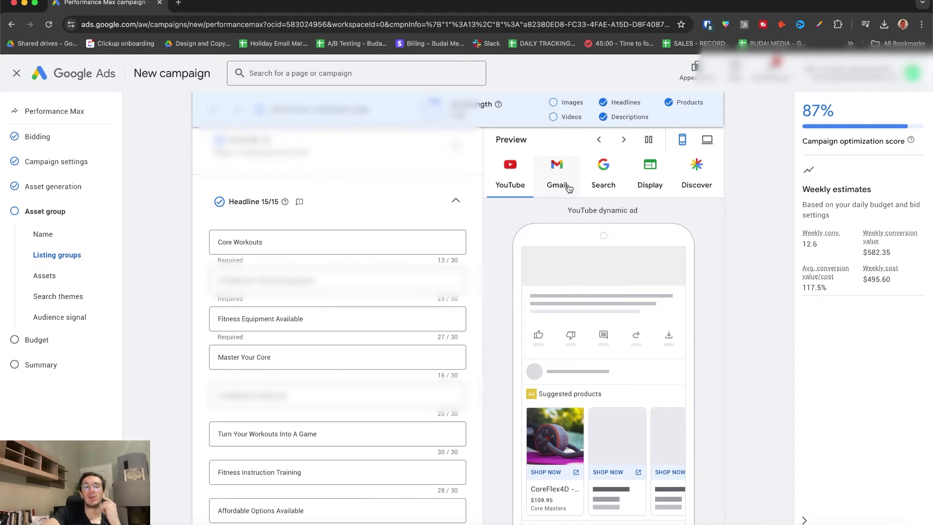
click(569, 188)
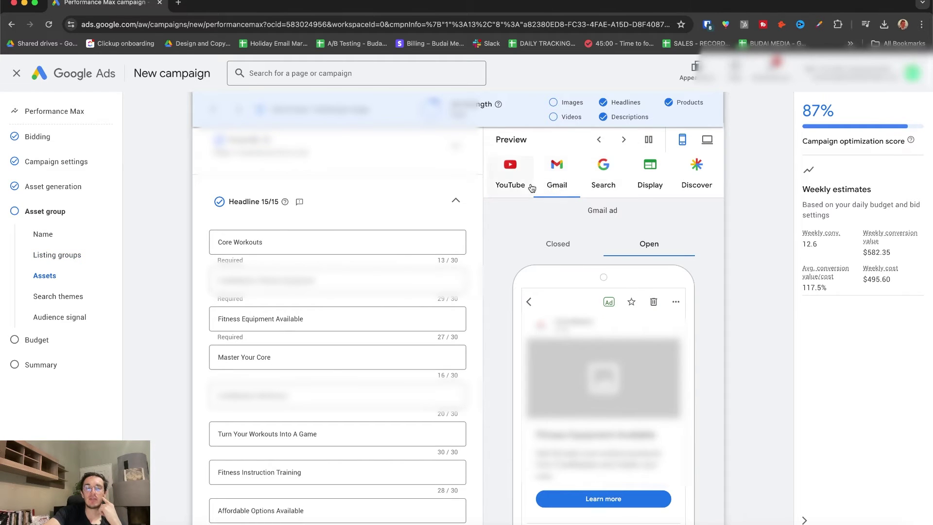
click(594, 186)
click(650, 167)
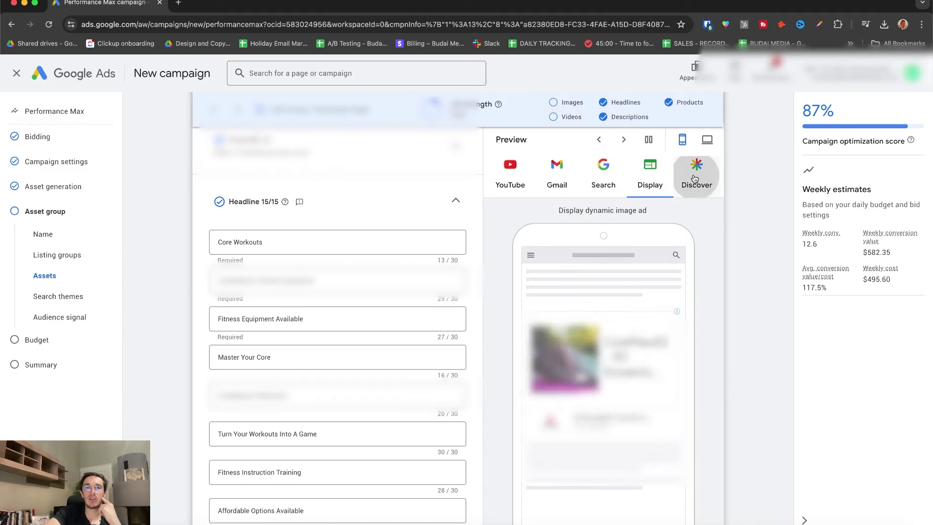
click(689, 176)
click(650, 170)
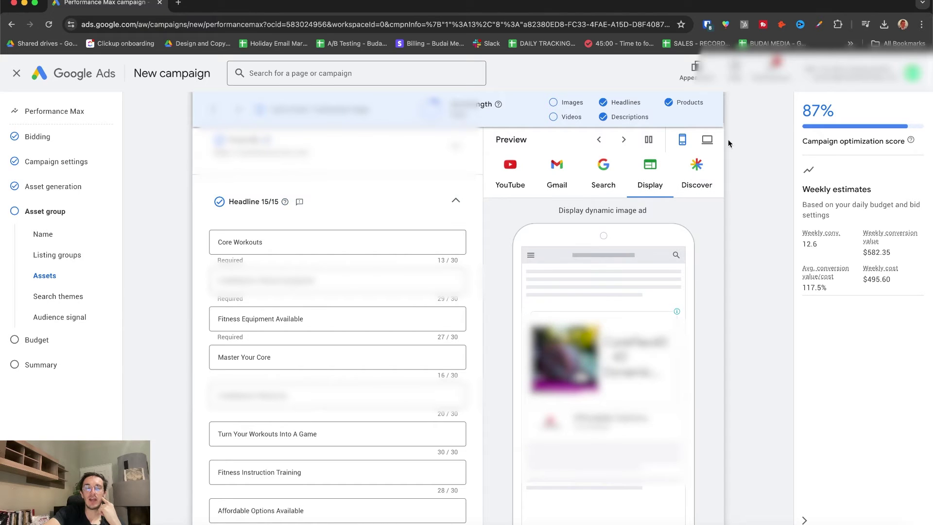
click(709, 141)
click(682, 140)
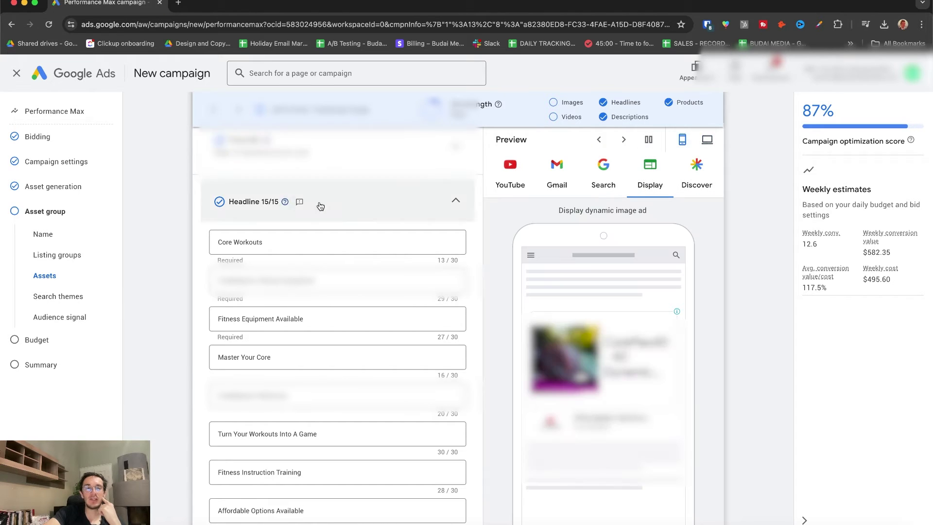
scroll(153, 263, down, 1)
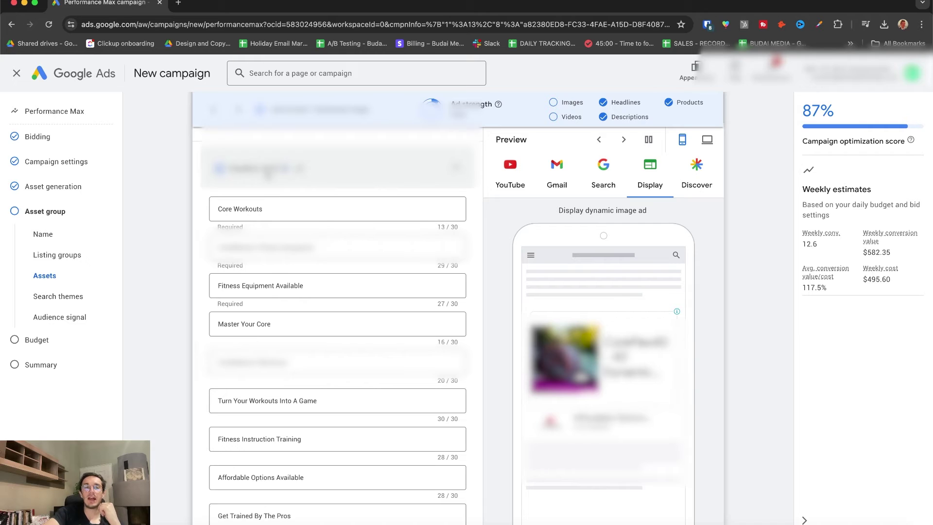
Examine the asset group's headlines, long headlines and descriptions down to the images section
scroll(257, 262, down, 10)
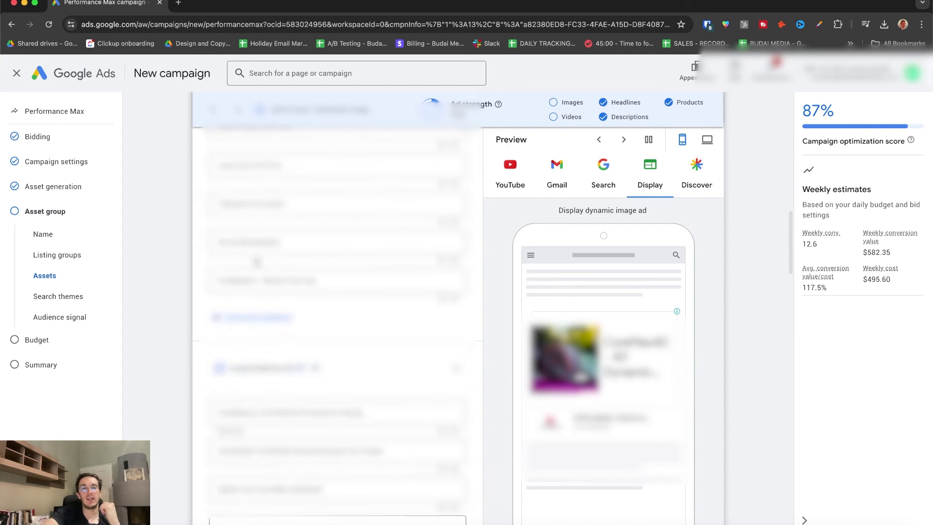
scroll(257, 262, down, 5)
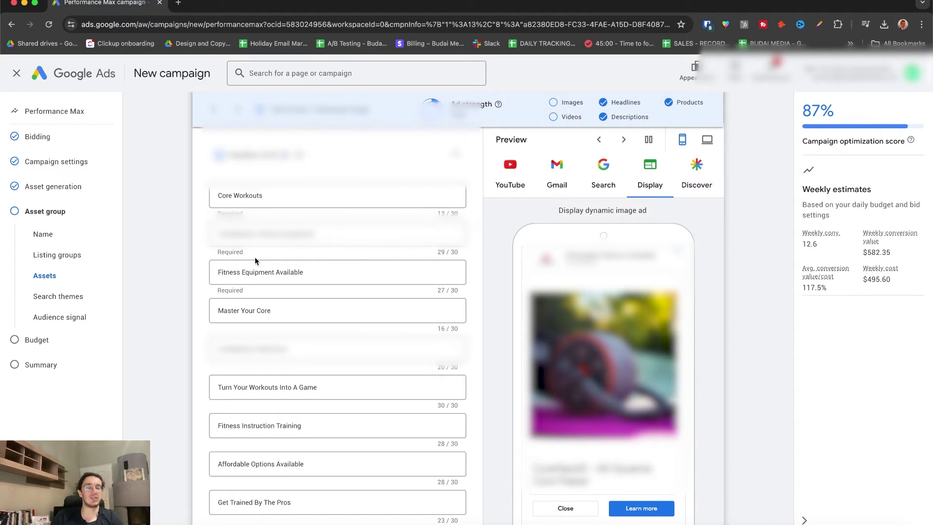
scroll(255, 257, down, 5)
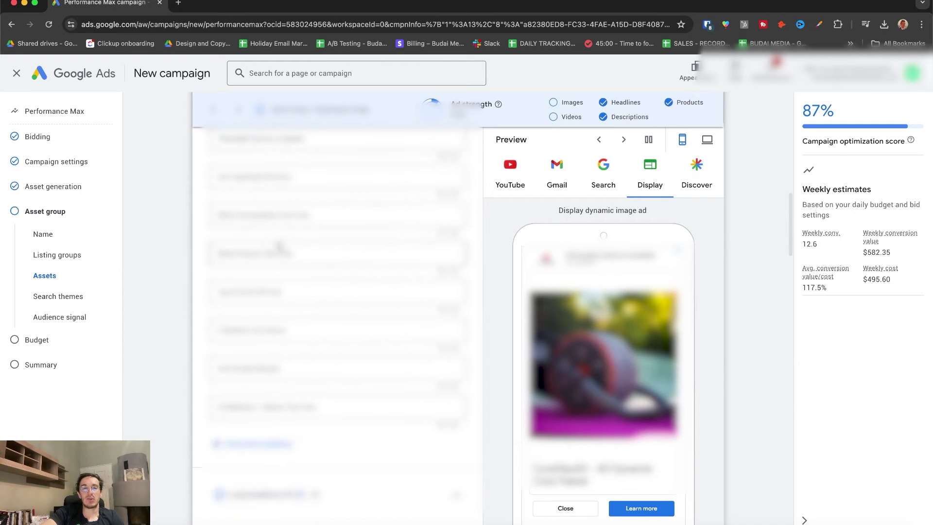
scroll(279, 247, down, 5)
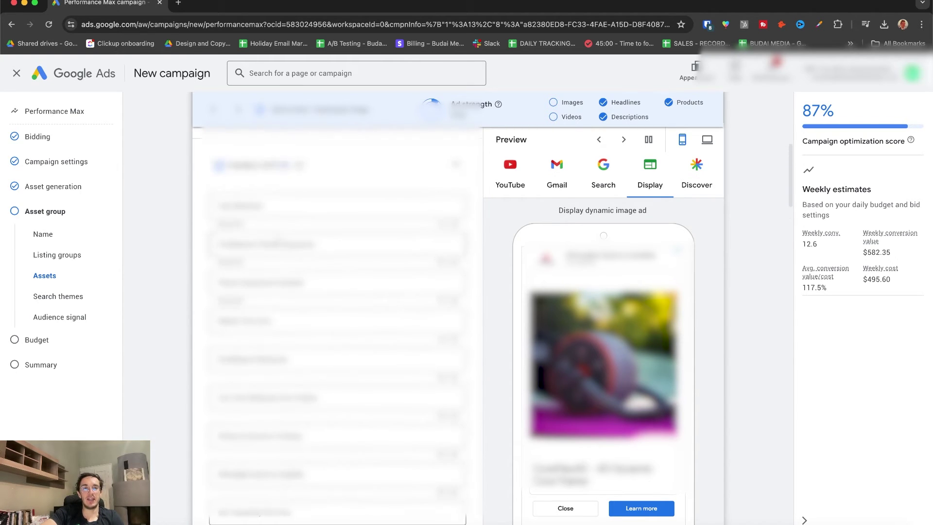
scroll(287, 290, up, 5)
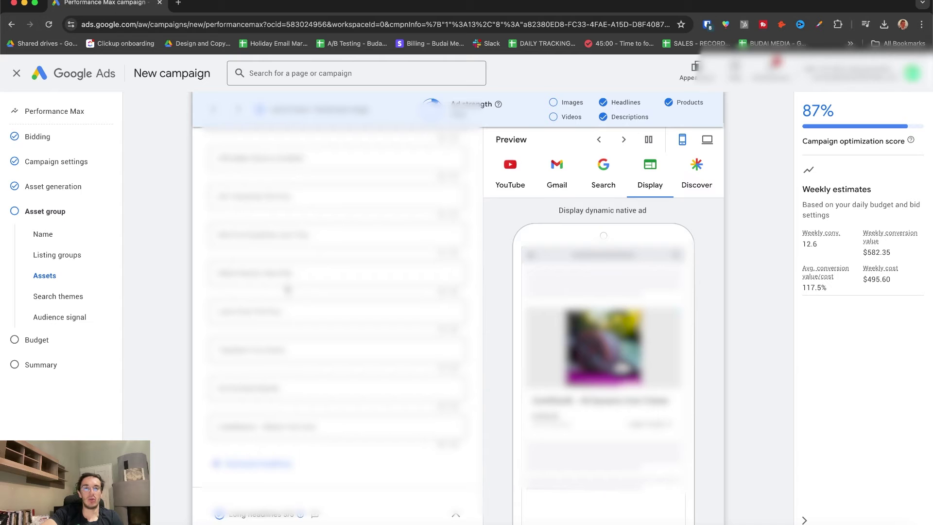
scroll(287, 289, down, 8)
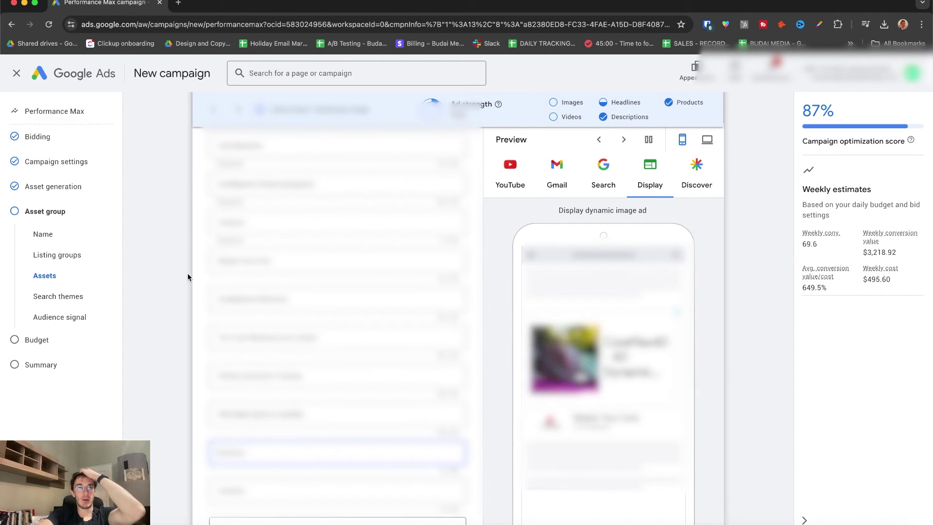
scroll(188, 276, down, 6)
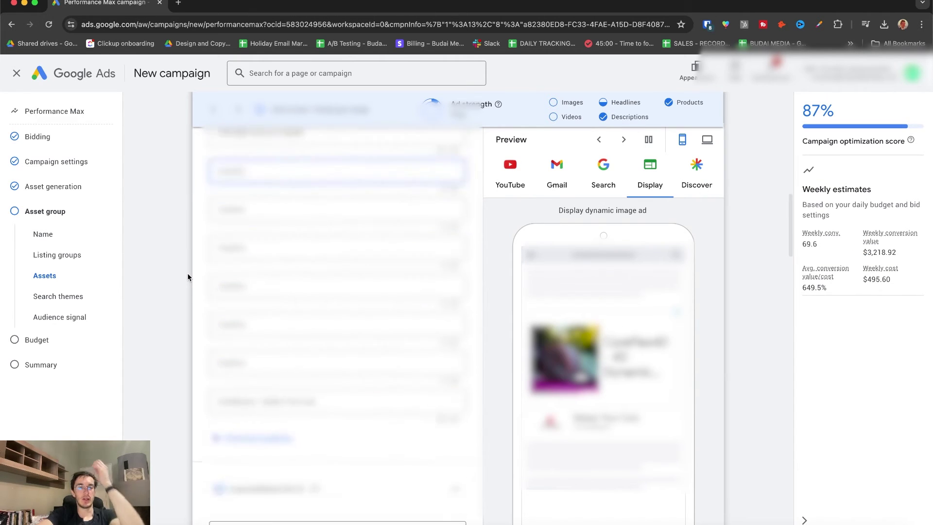
scroll(188, 277, down, 5)
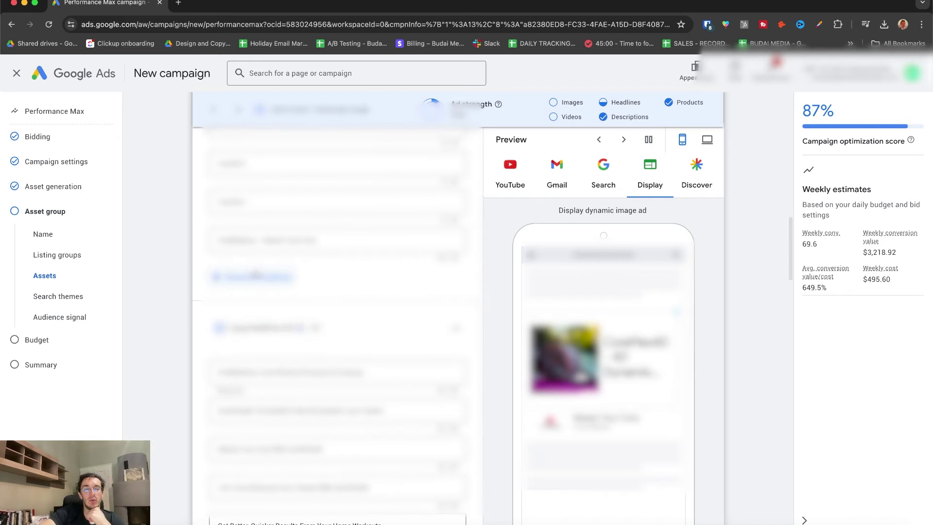
scroll(331, 311, up, 2)
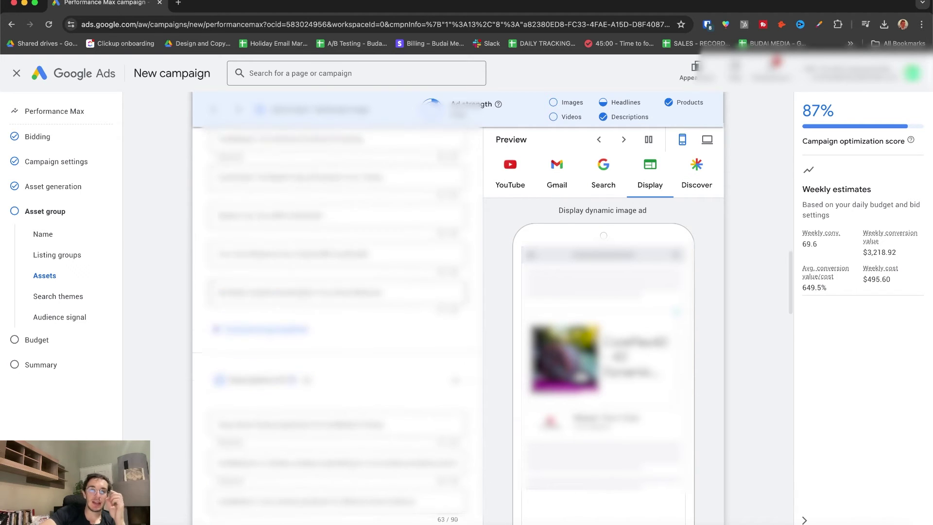
scroll(311, 292, down, 6)
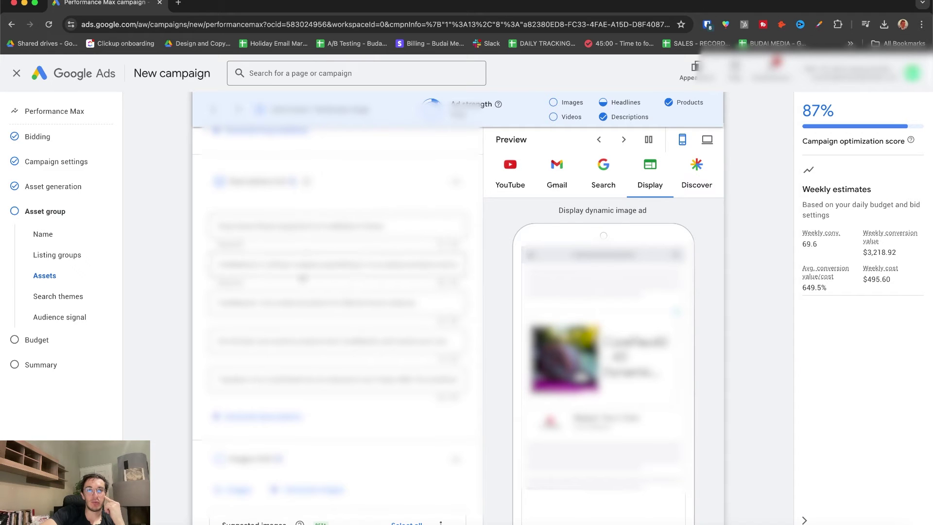
scroll(301, 330, down, 5)
scroll(317, 292, down, 3)
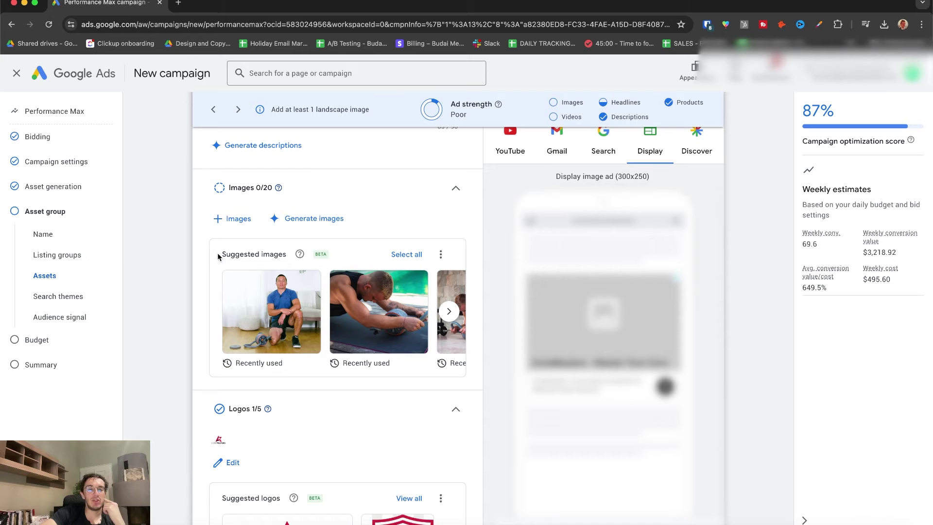
Fill the asset group's image selection from the asset library with four website images, a free stock image, an enhanced website image and a social media image
click(233, 224)
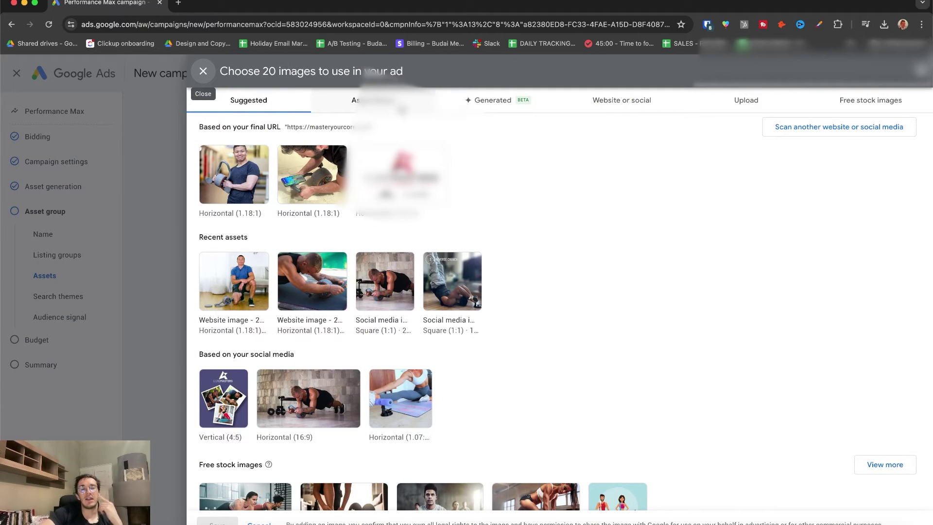
scroll(308, 235, down, 1)
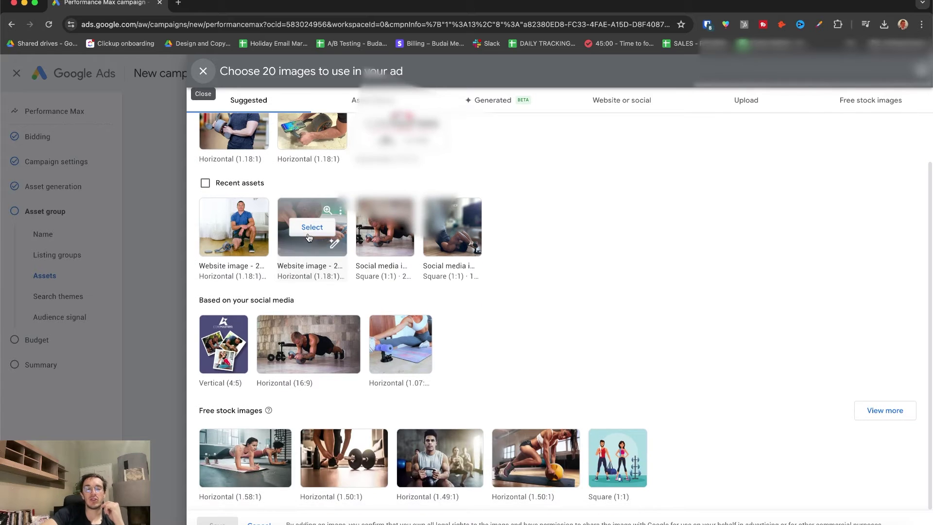
scroll(309, 237, up, 1)
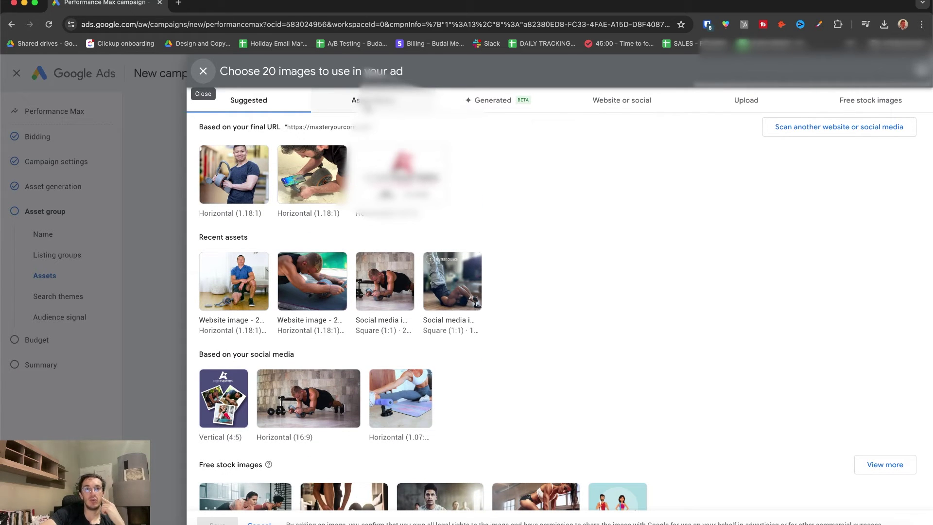
click(367, 102)
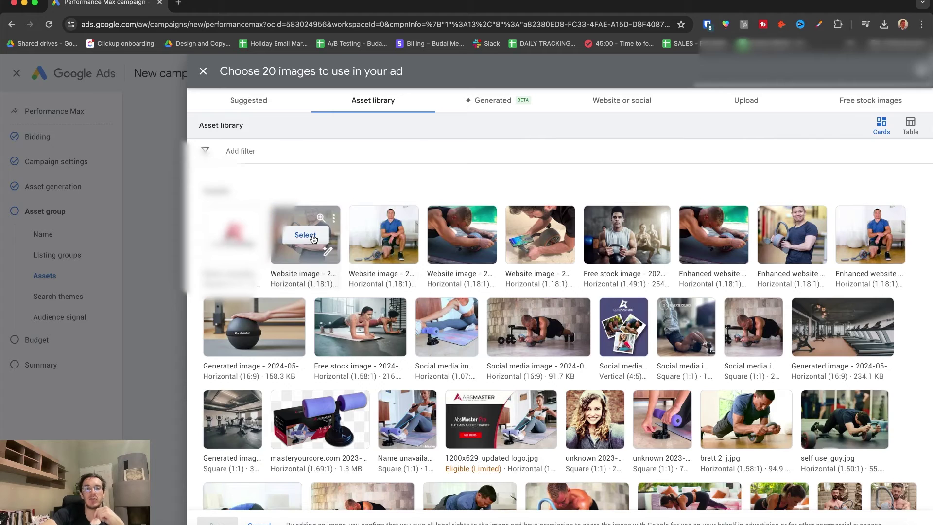
click(313, 237)
click(384, 234)
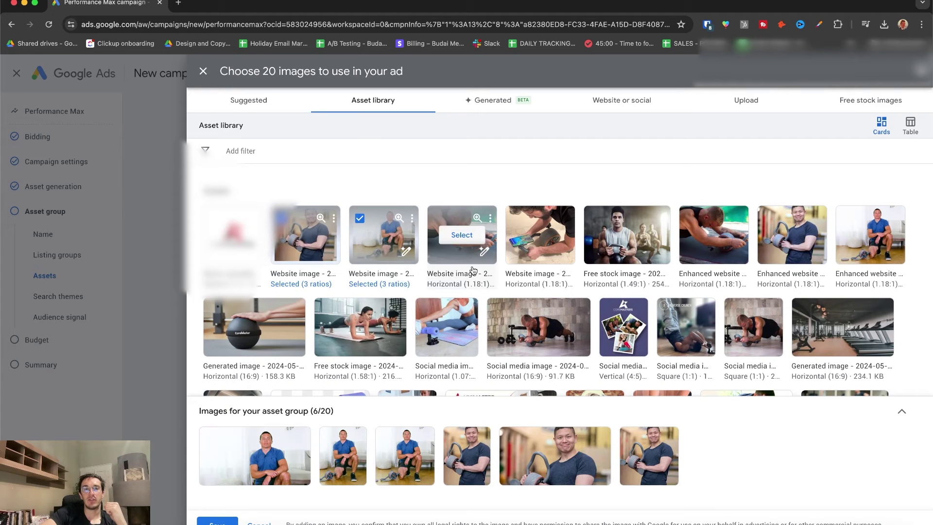
click(540, 235)
click(462, 236)
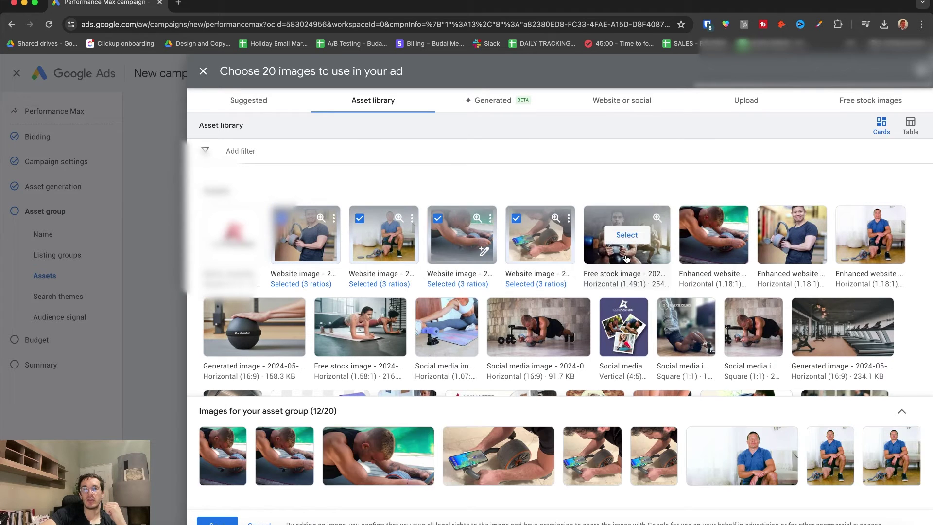
click(647, 238)
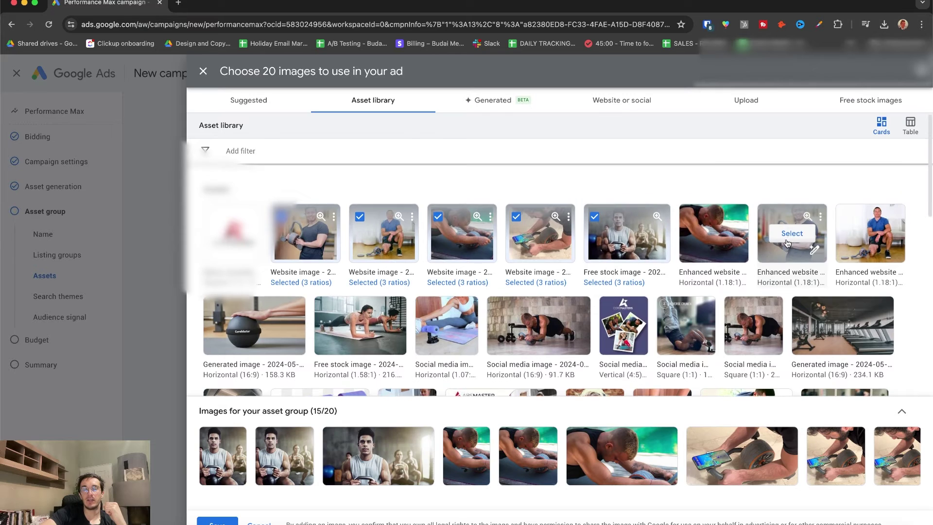
scroll(874, 228, down, 1)
click(881, 228)
Try adding two AI-generated CoreMaster ball images, inspect them enlarged, and remove them from the image selection
click(493, 101)
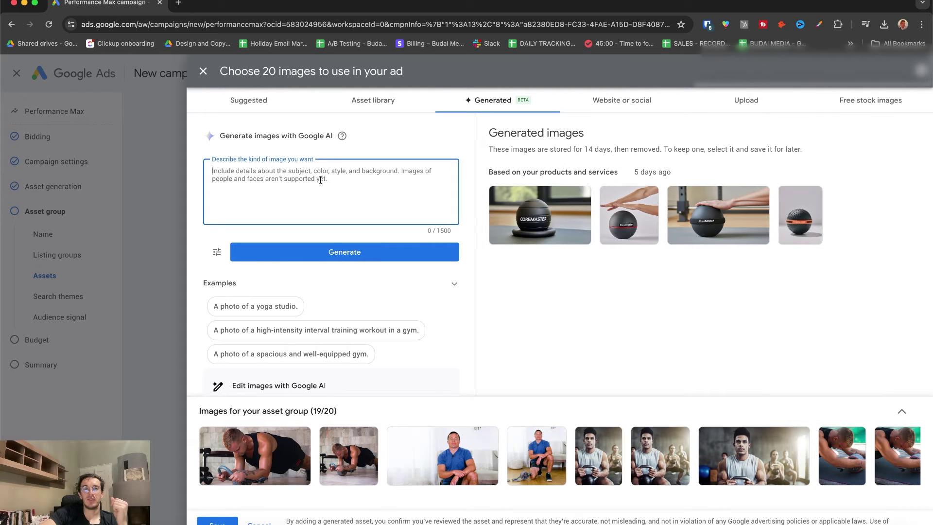
click(539, 216)
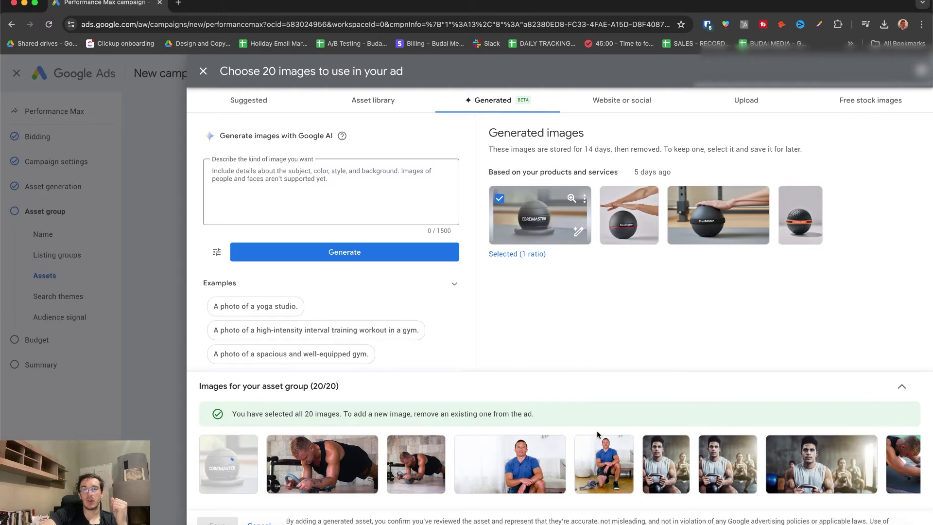
click(246, 446)
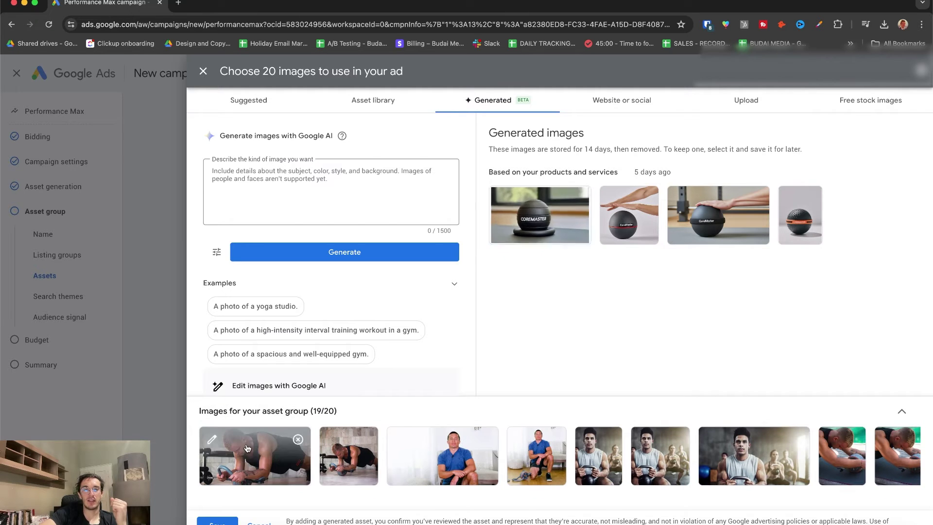
click(572, 197)
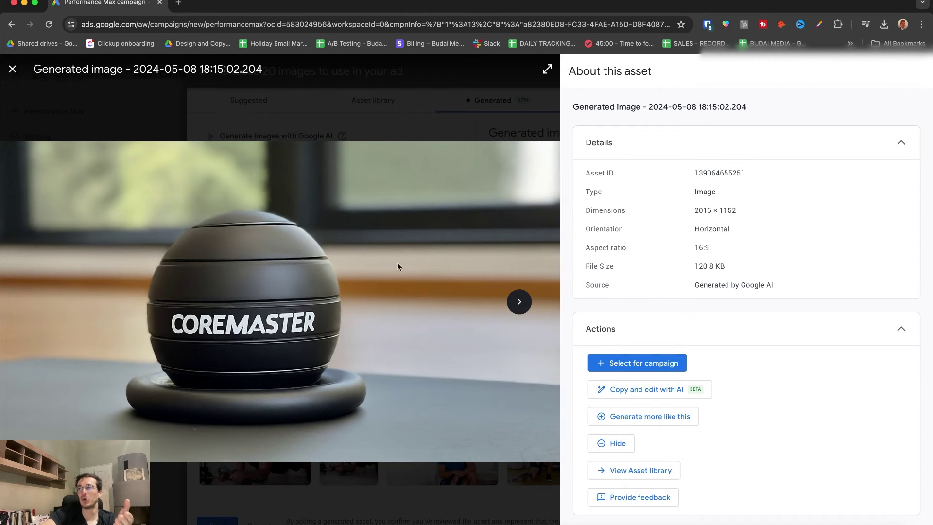
click(11, 71)
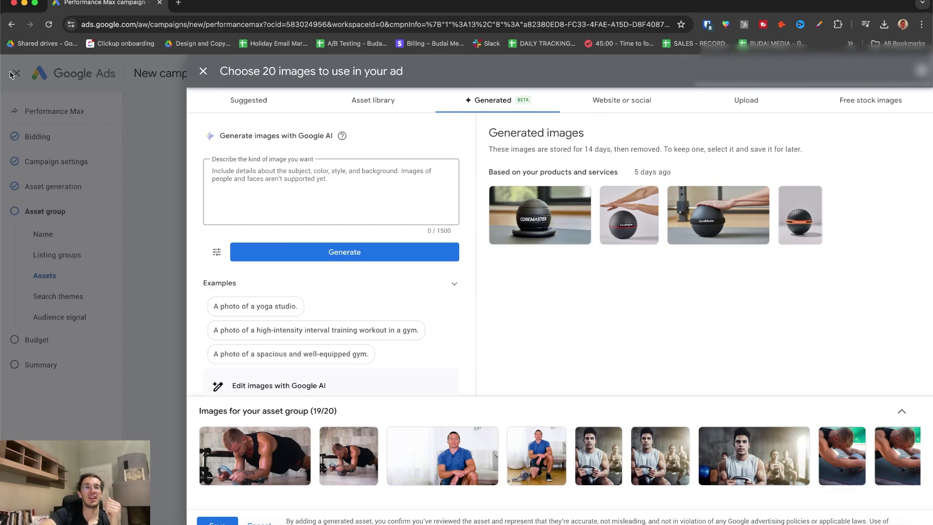
click(716, 210)
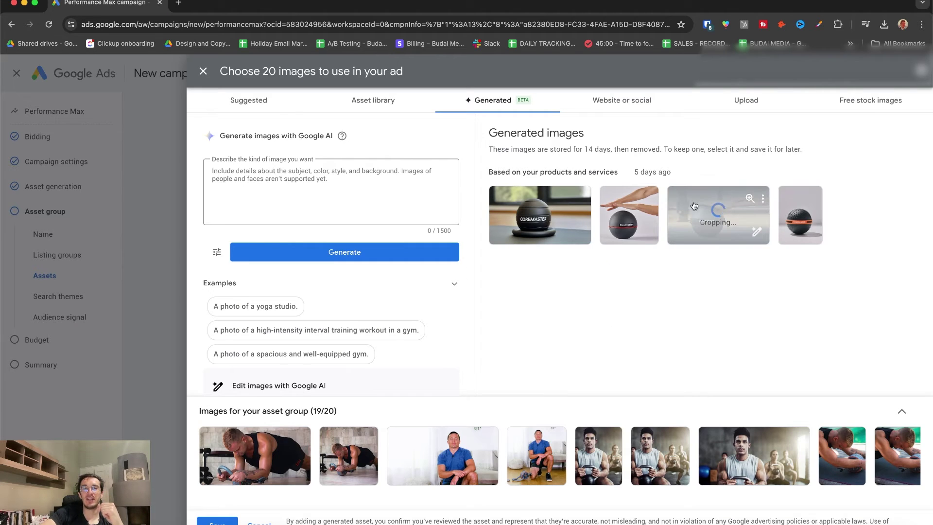
click(750, 198)
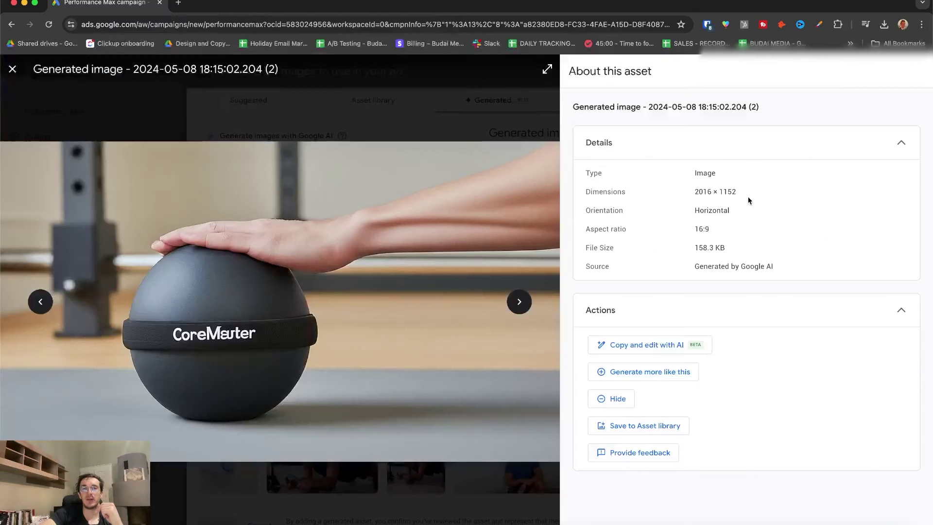
click(11, 70)
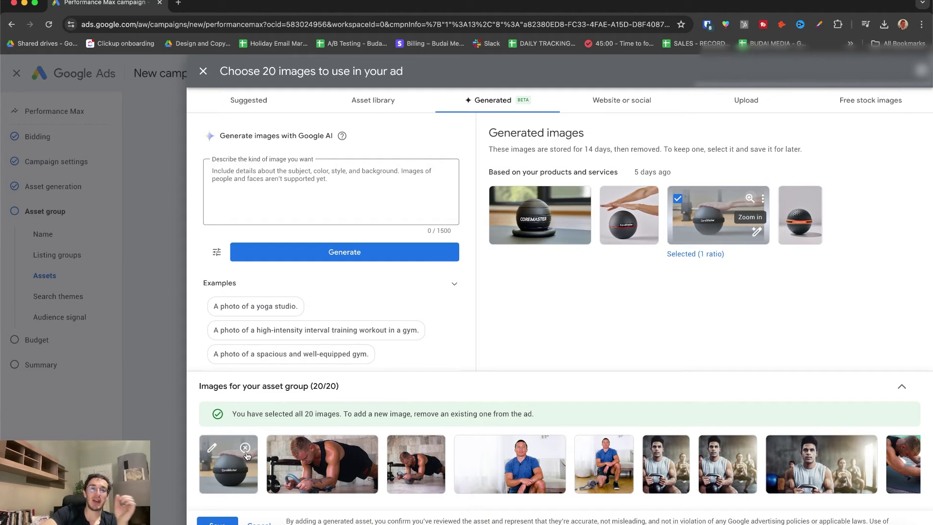
click(245, 448)
Add the horizontal (1.49:1) free stock image of the seated man in the gym and save the asset group's images
click(870, 100)
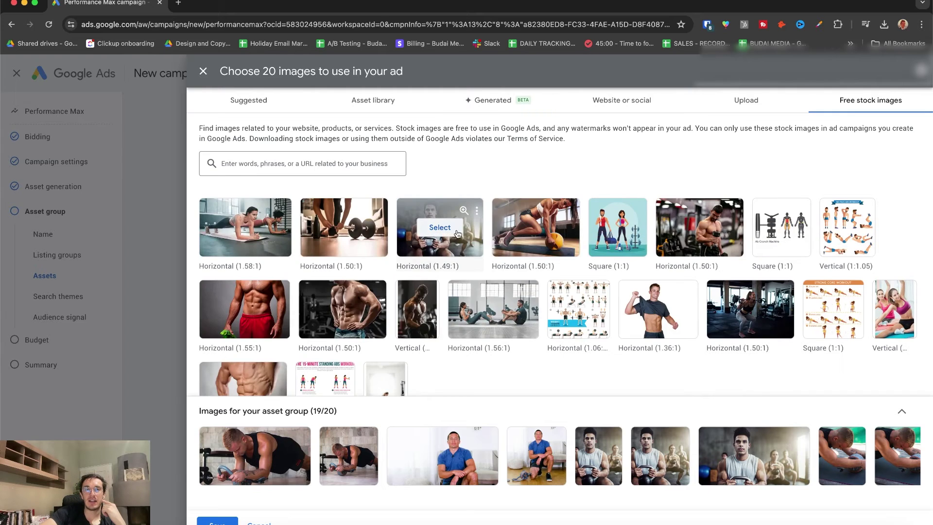
click(431, 235)
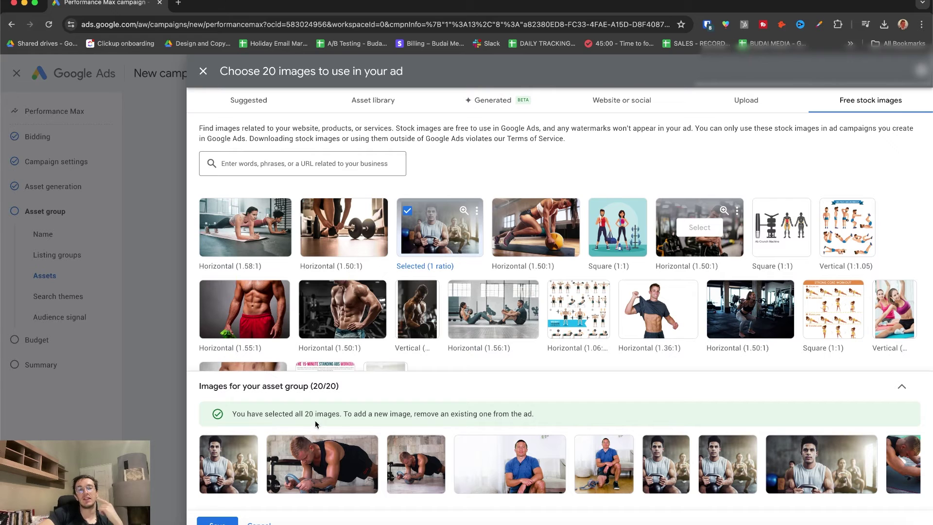
click(232, 521)
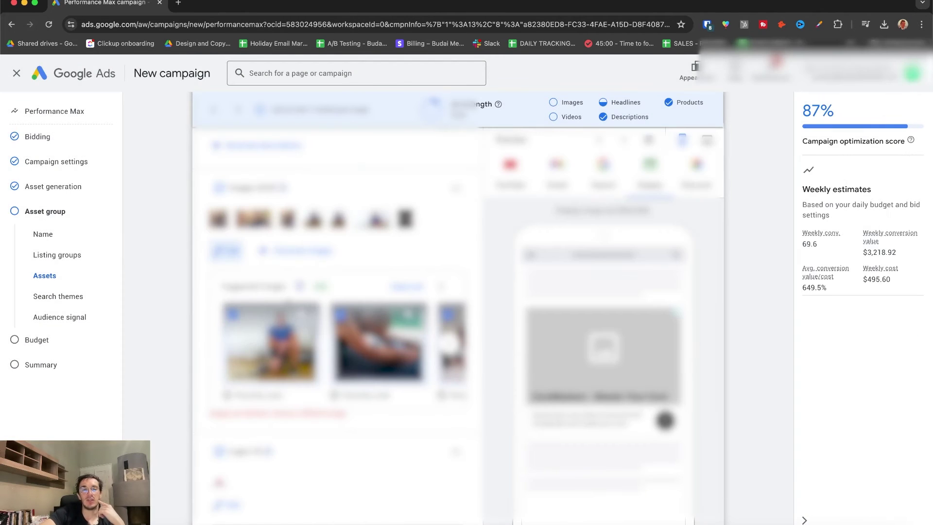
Set the asset group's business name to Core Master
scroll(175, 308, down, 1)
scroll(175, 308, up, 1)
scroll(247, 241, down, 4)
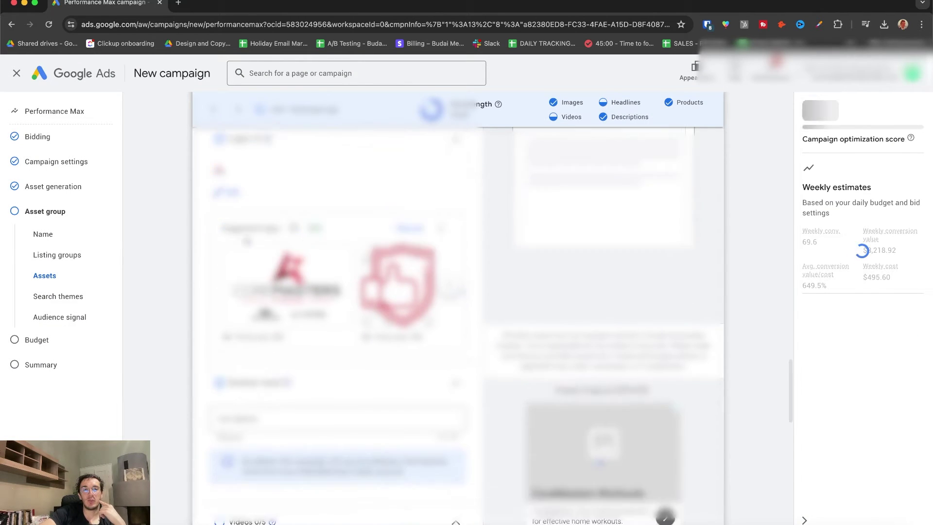
scroll(249, 241, down, 1)
click(260, 239)
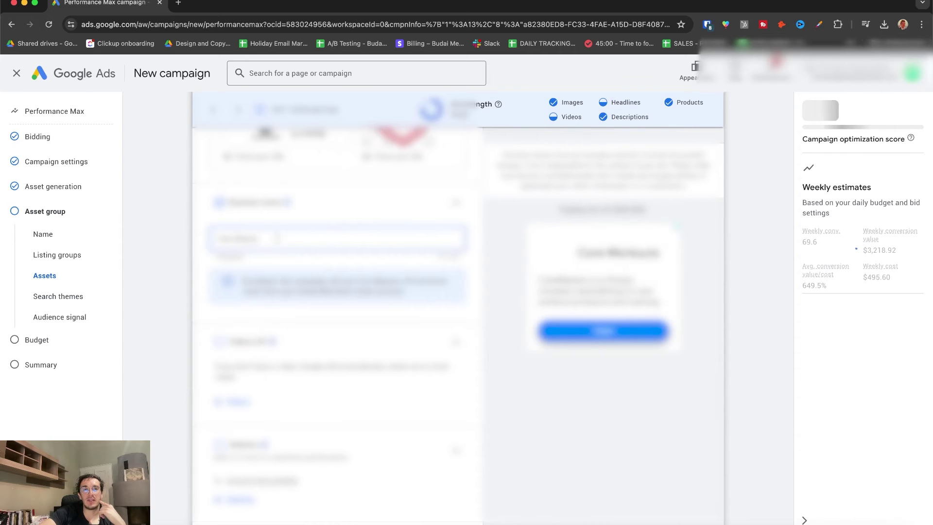
Add the first five YouTube videos from the asset library to the asset group and save the video selection
scroll(243, 235, down, 3)
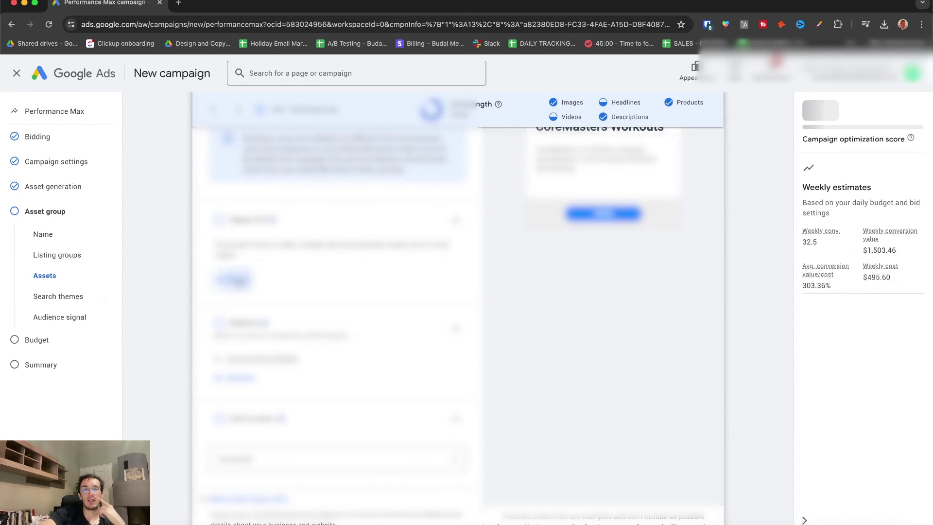
click(236, 281)
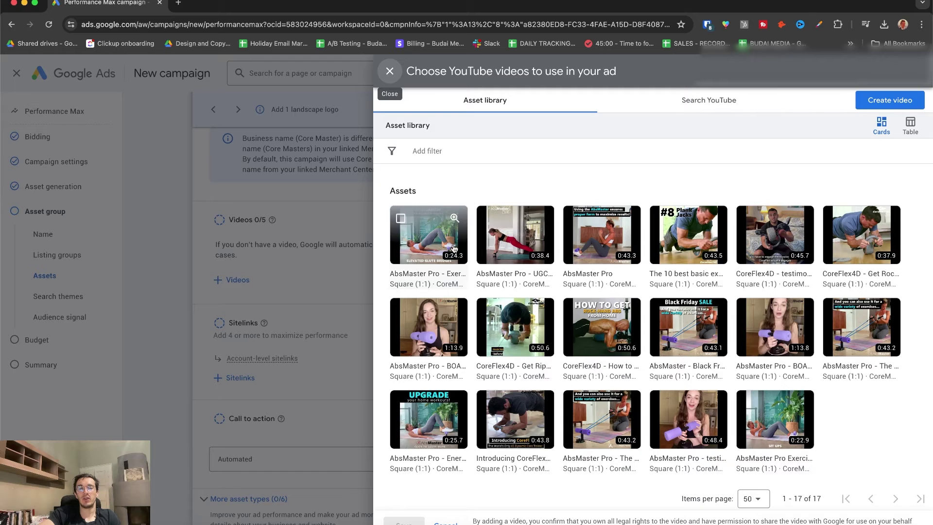
click(401, 218)
click(495, 222)
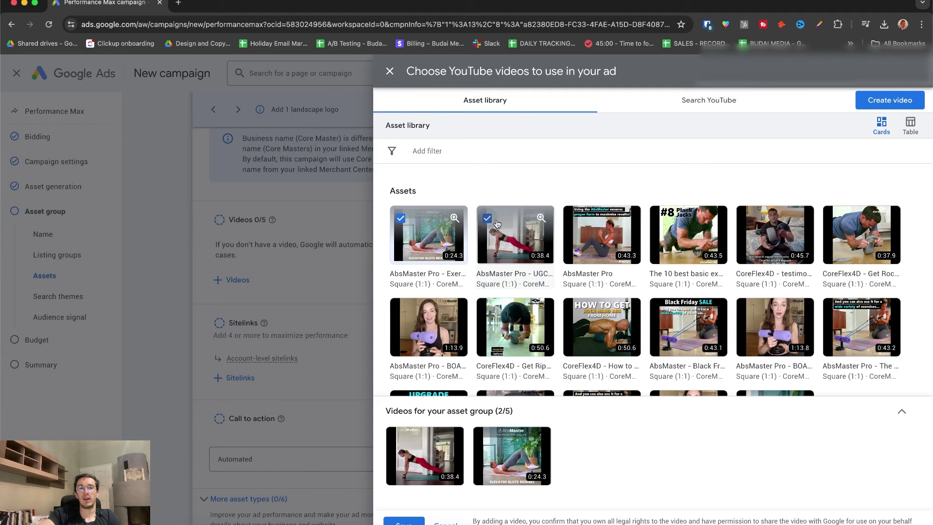
click(579, 226)
click(664, 223)
click(746, 220)
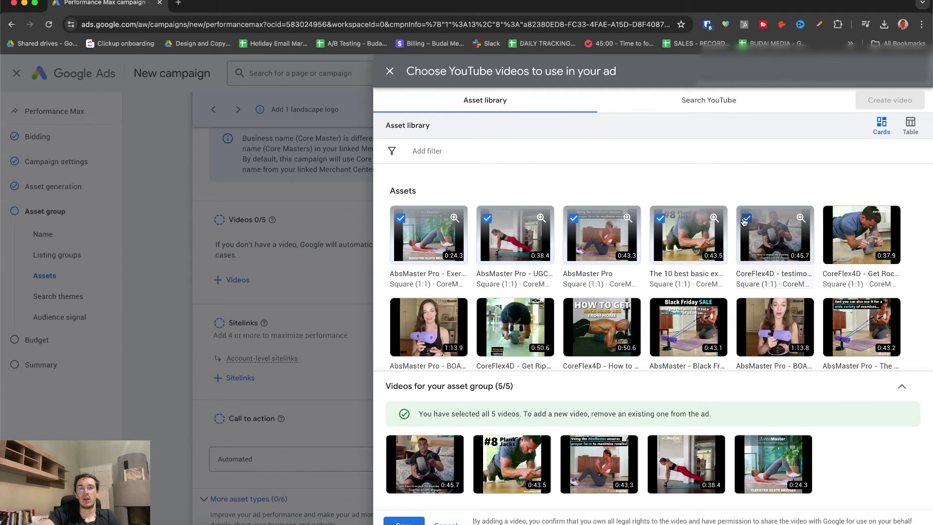
click(404, 522)
Add the suggested Bundles And Deals sitelink to the campaign, looking through its URL options before saving it
mouse_move(264, 269)
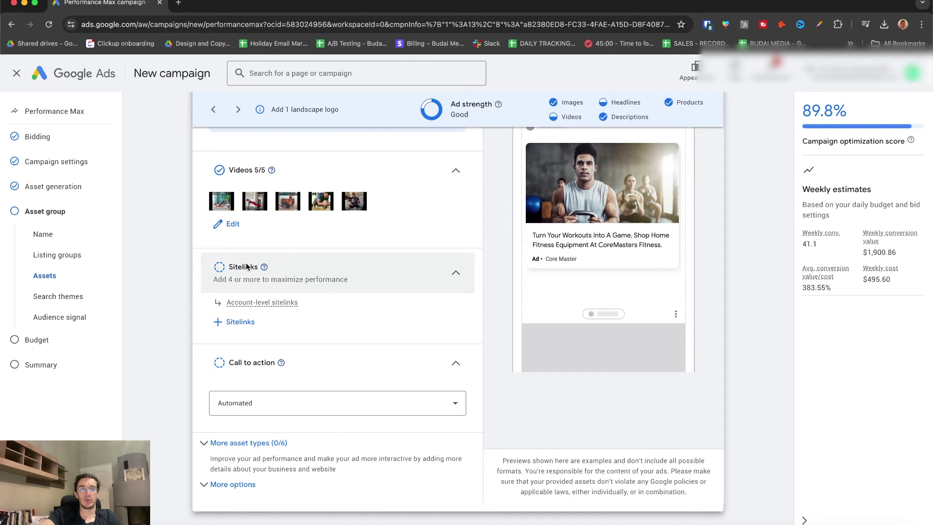
click(240, 322)
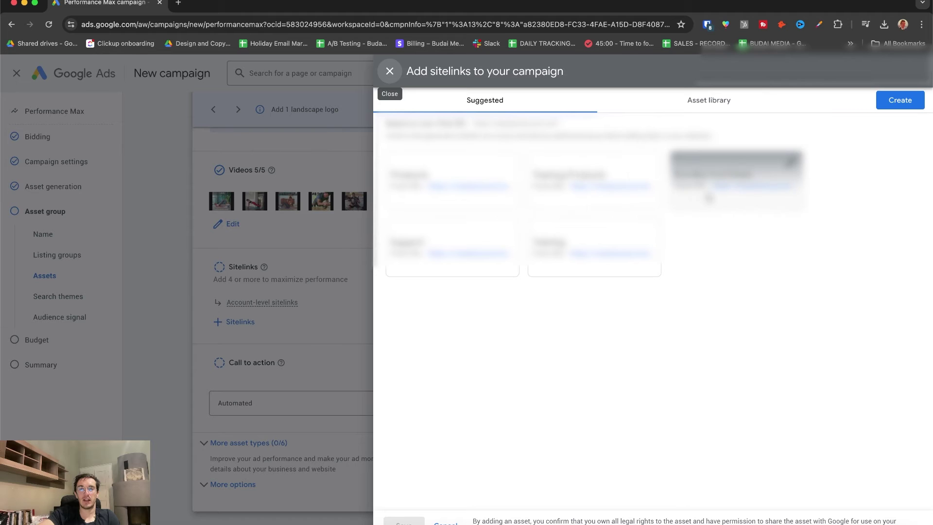
click(722, 182)
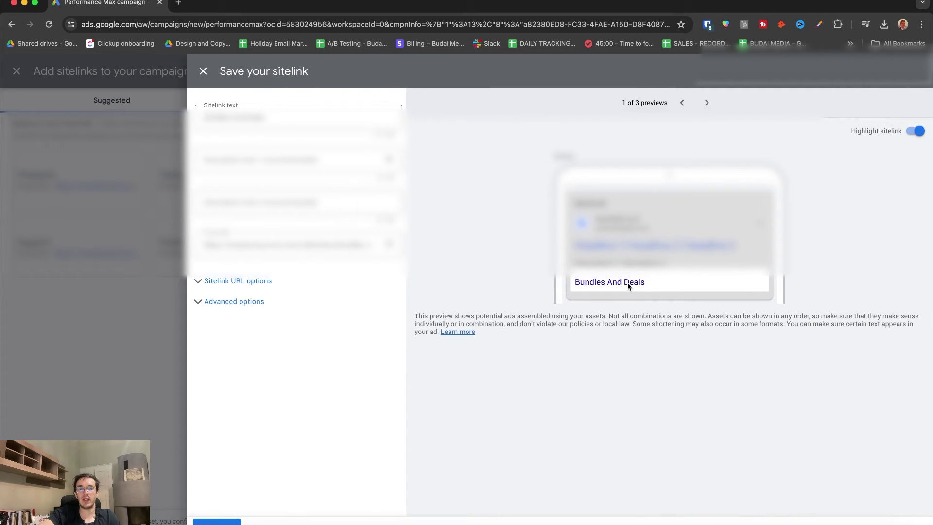
click(203, 284)
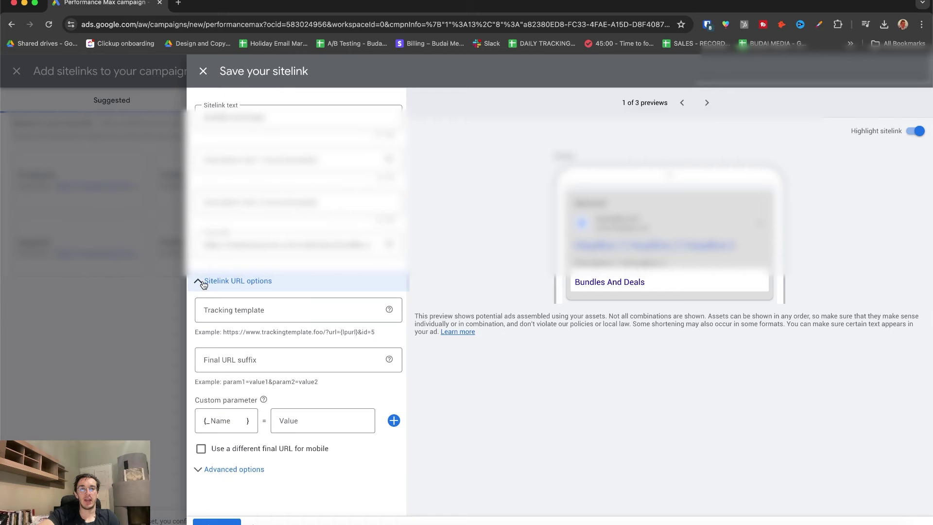
click(203, 284)
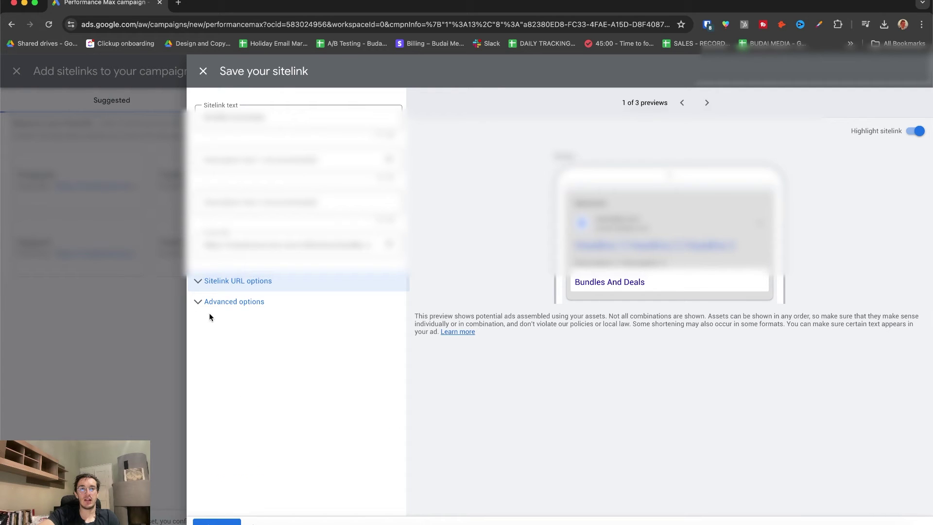
click(223, 521)
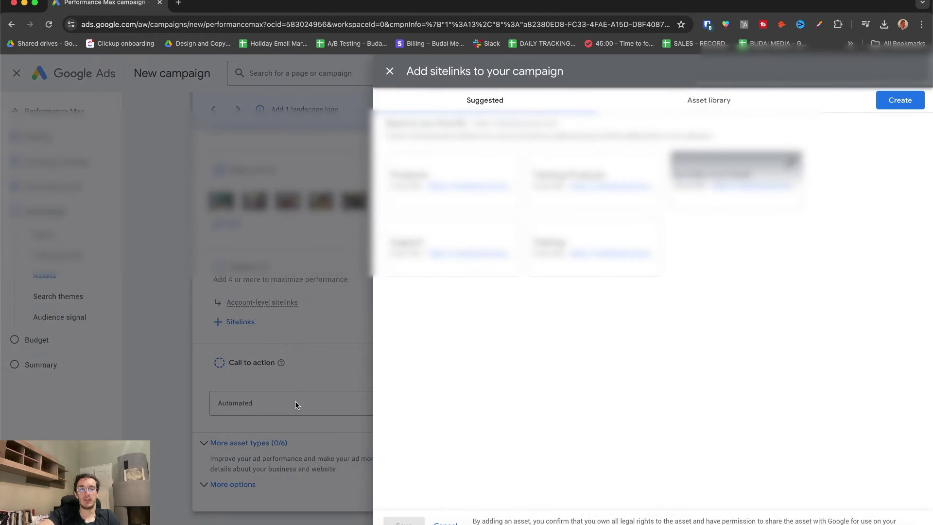
click(404, 522)
Set the asset group's call to action to Shop now and look through the other available options
scroll(244, 386, down, 1)
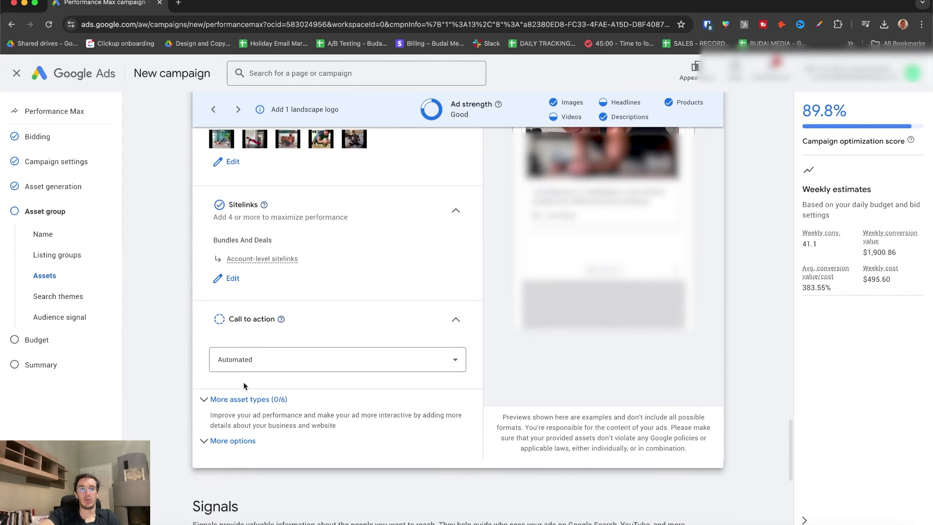
click(247, 320)
click(459, 320)
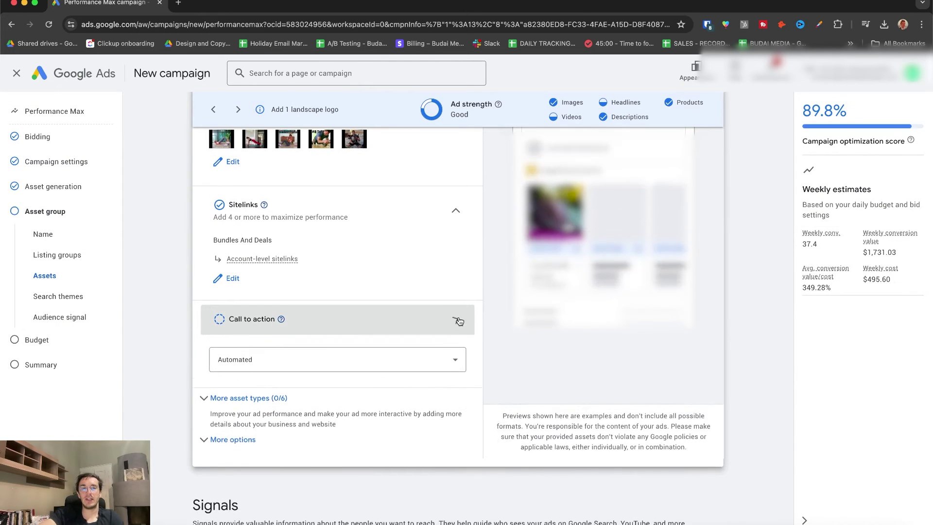
click(253, 359)
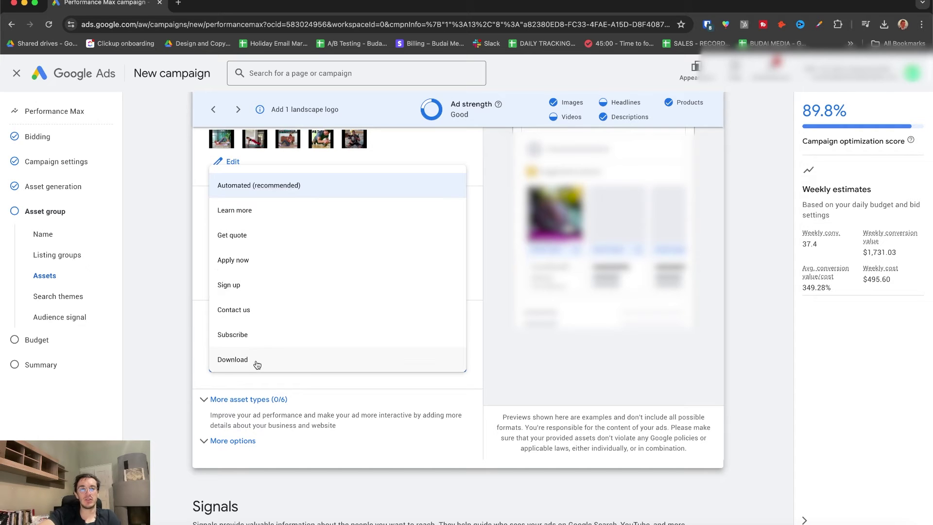
scroll(261, 261, down, 2)
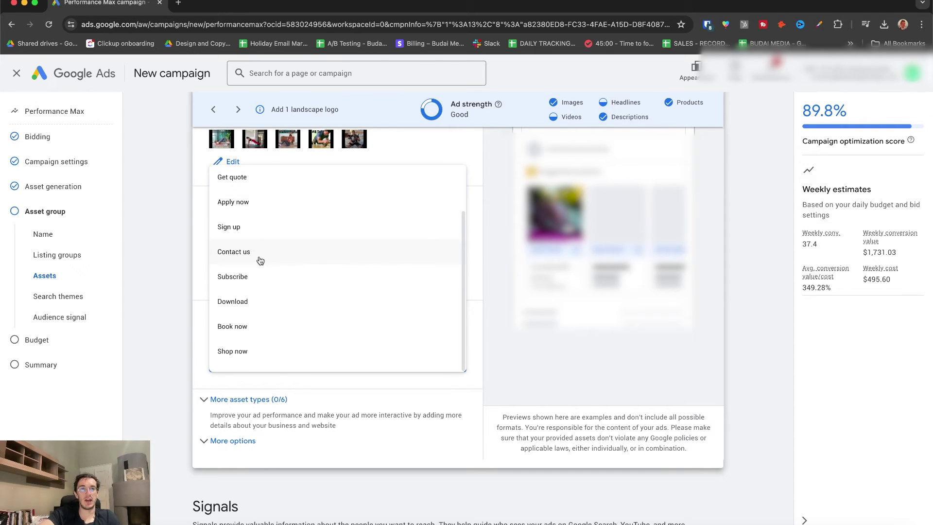
click(260, 360)
click(259, 370)
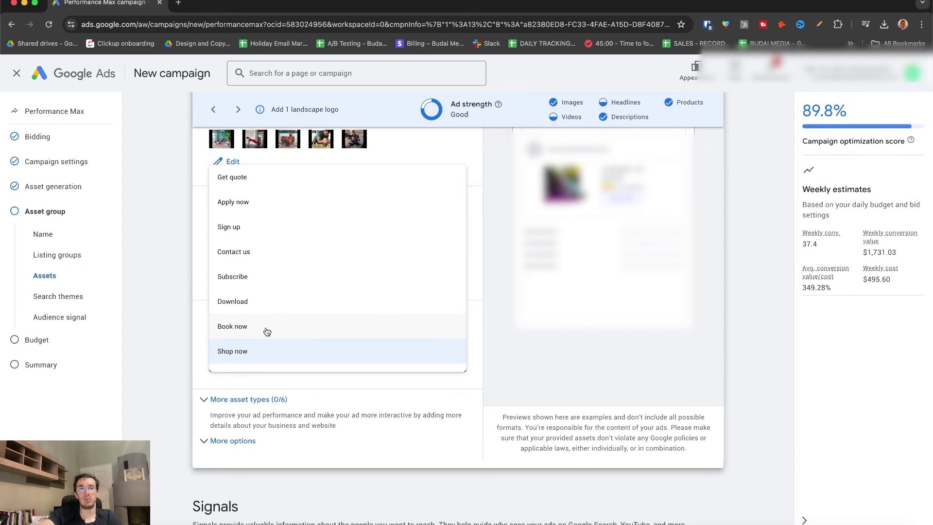
scroll(267, 331, up, 2)
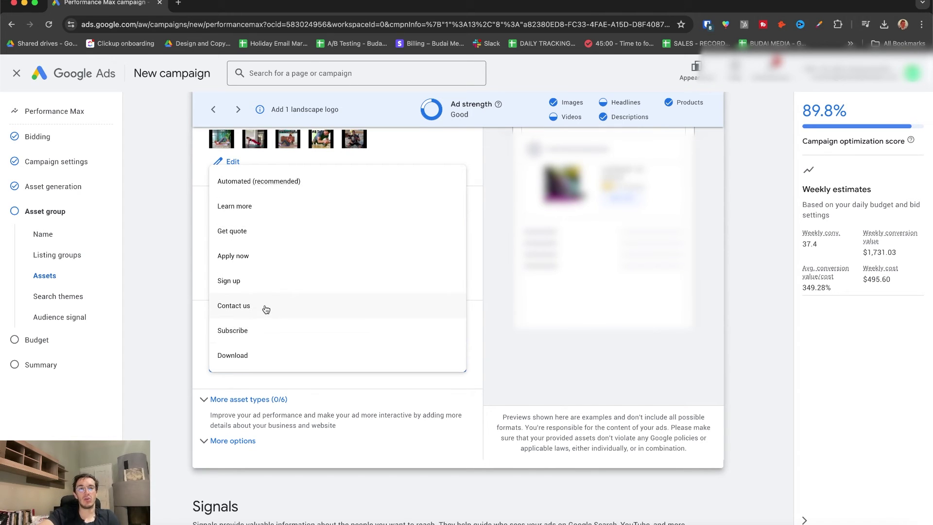
click(166, 294)
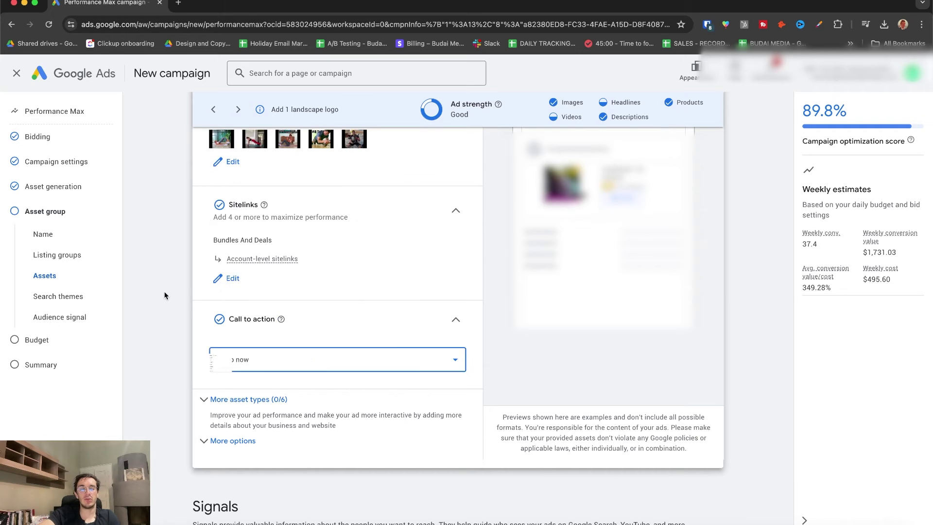
Expand the additional asset types, examine the campaign-level price asset form, and leave it without adding prices
scroll(265, 360, down, 2)
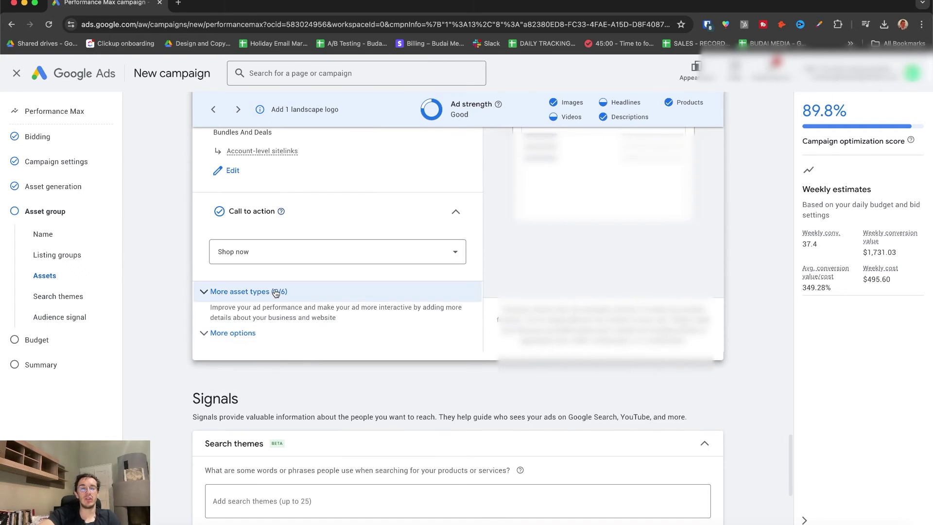
click(247, 292)
scroll(259, 305, down, 2)
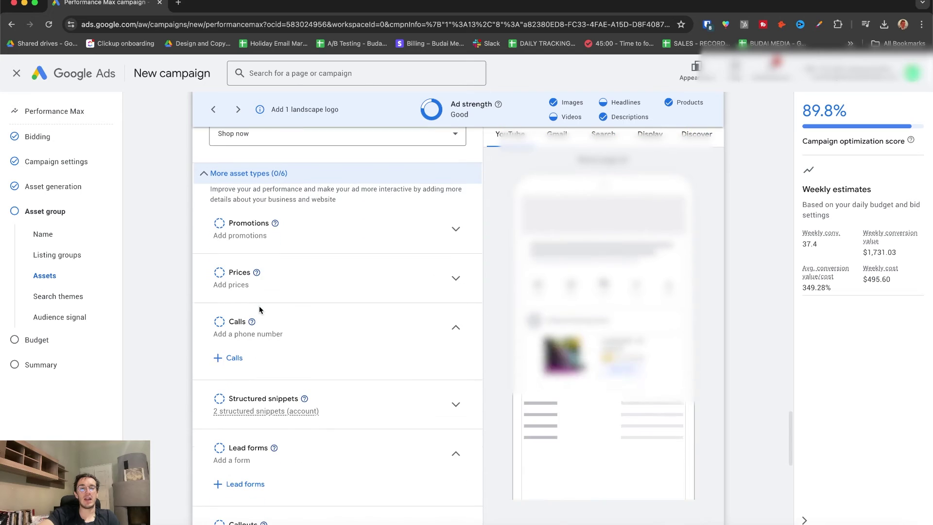
scroll(294, 236, down, 1)
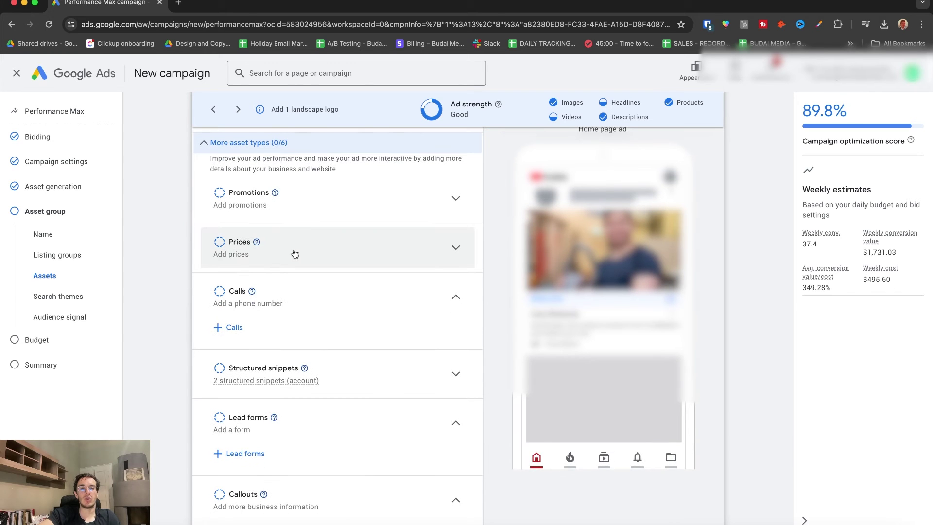
click(373, 251)
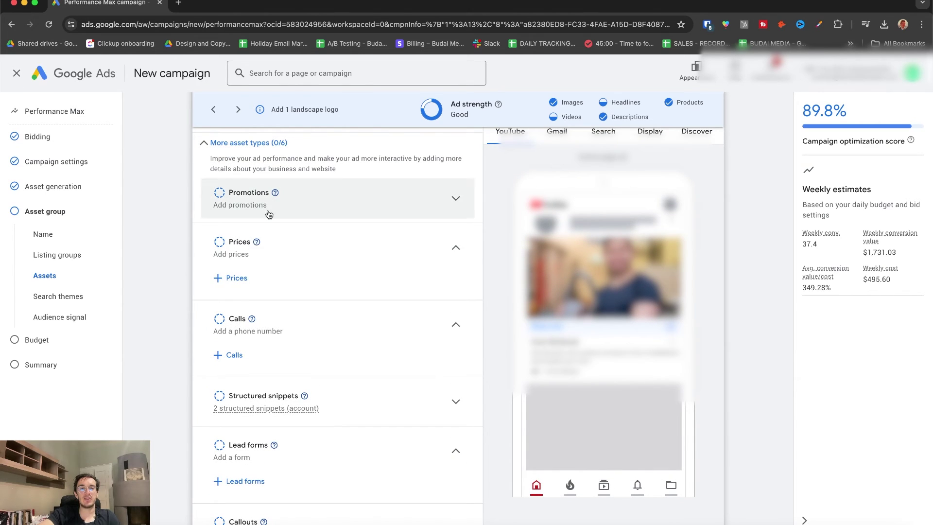
click(235, 278)
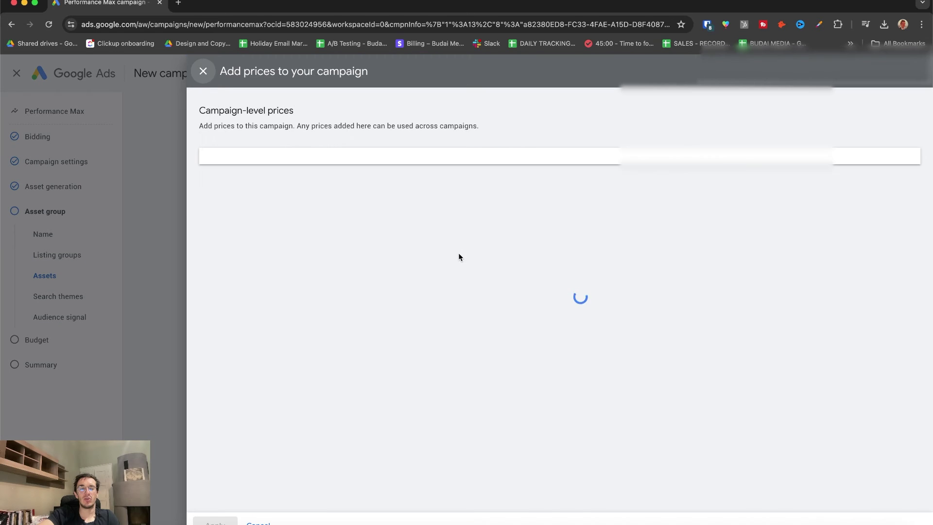
scroll(363, 244, down, 4)
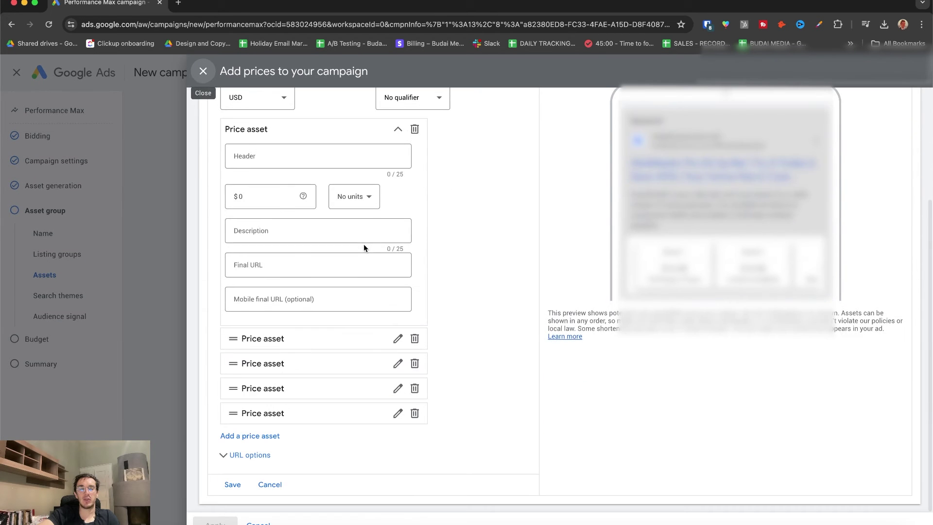
click(232, 484)
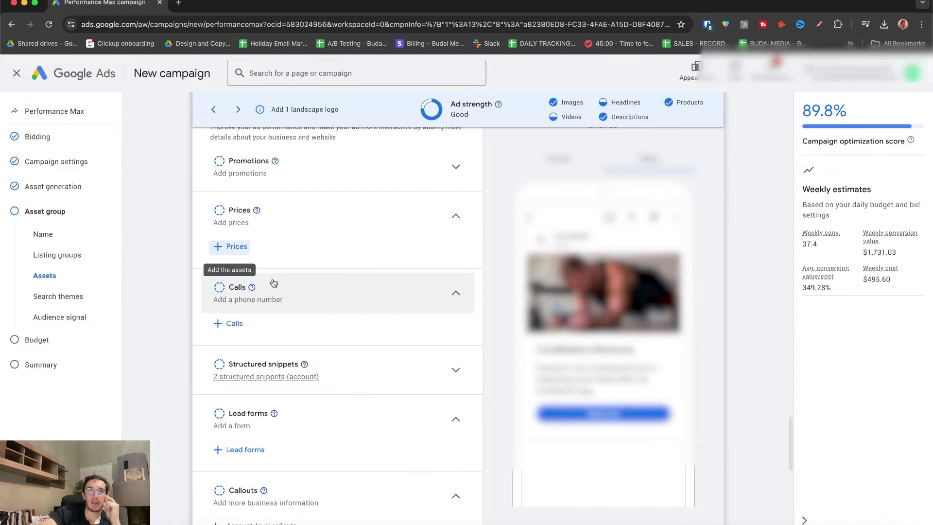
Examine the existing structured snippets in the asset library and leave without adding any
scroll(260, 324, down, 2)
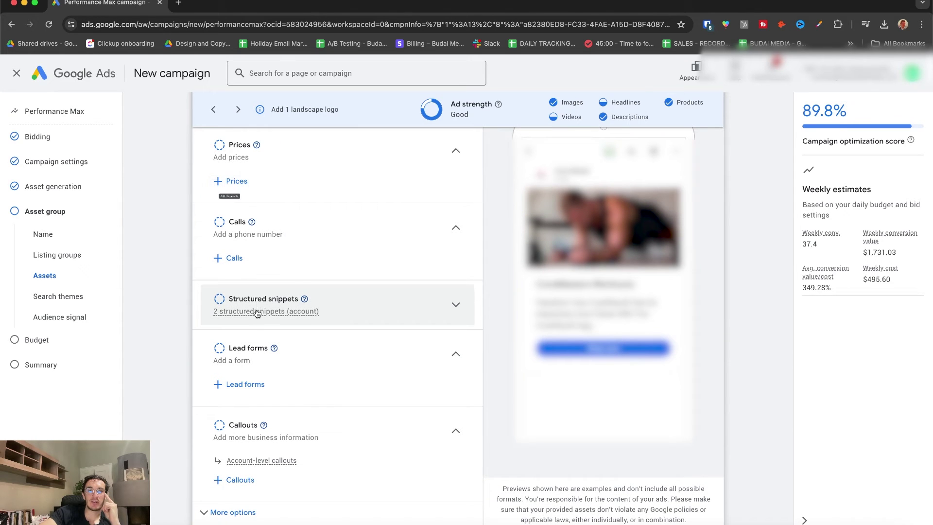
click(262, 309)
click(249, 358)
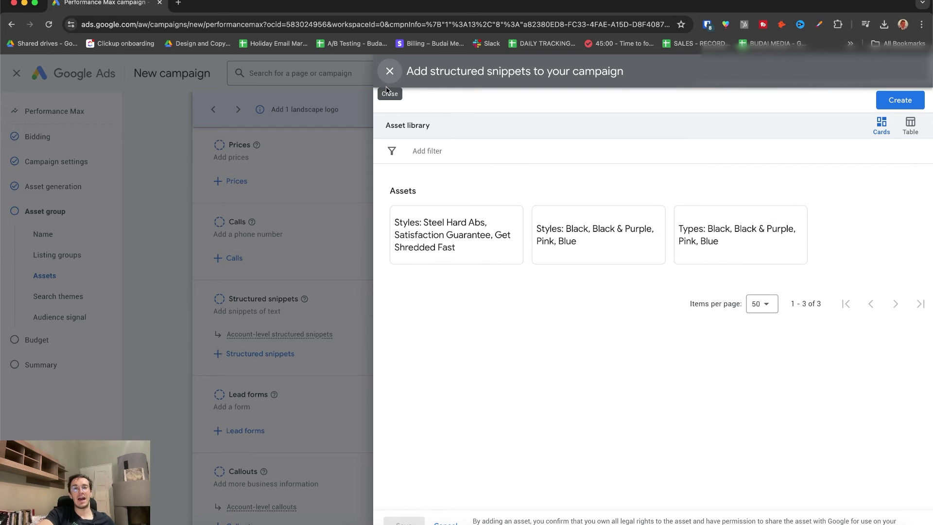
click(390, 73)
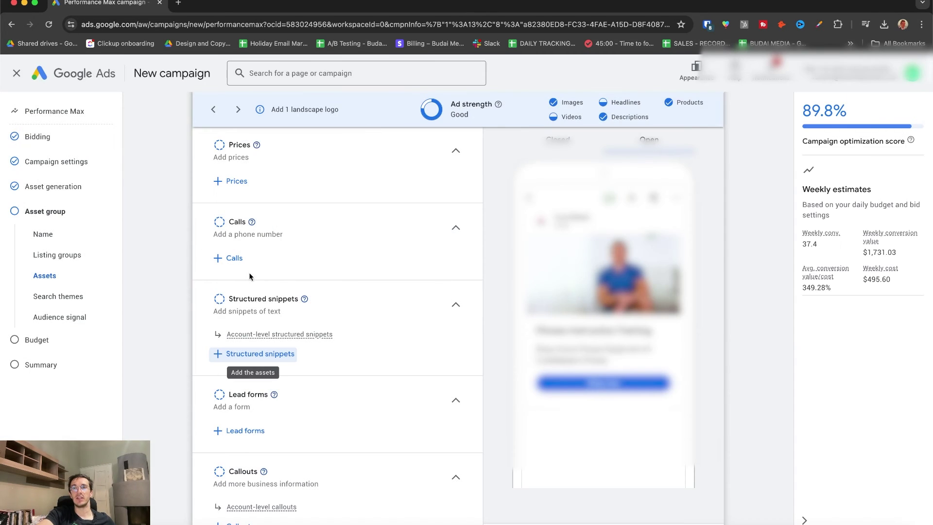
Add the callout "Get Muscles Made Of Steel" as the only campaign-level callout and apply it
scroll(246, 303, down, 2)
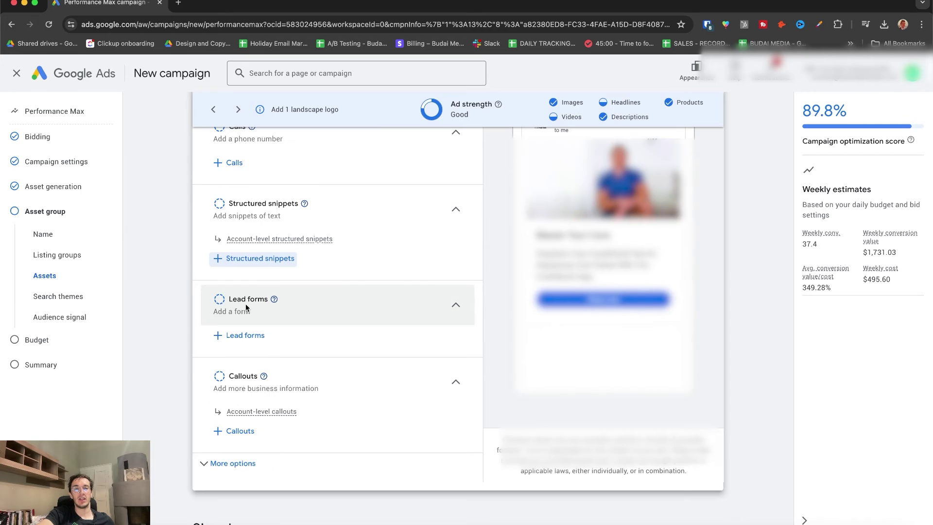
scroll(250, 379, down, 2)
click(250, 365)
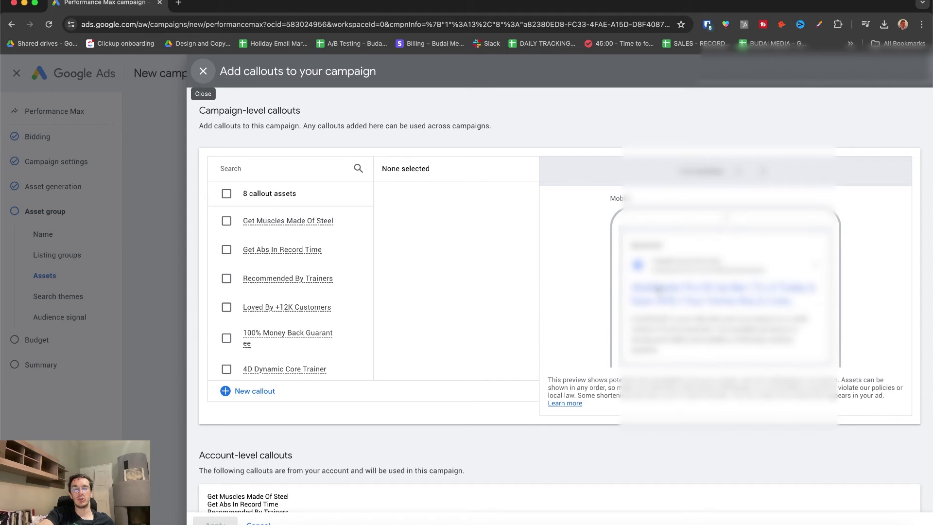
scroll(456, 254, down, 2)
scroll(456, 254, up, 1)
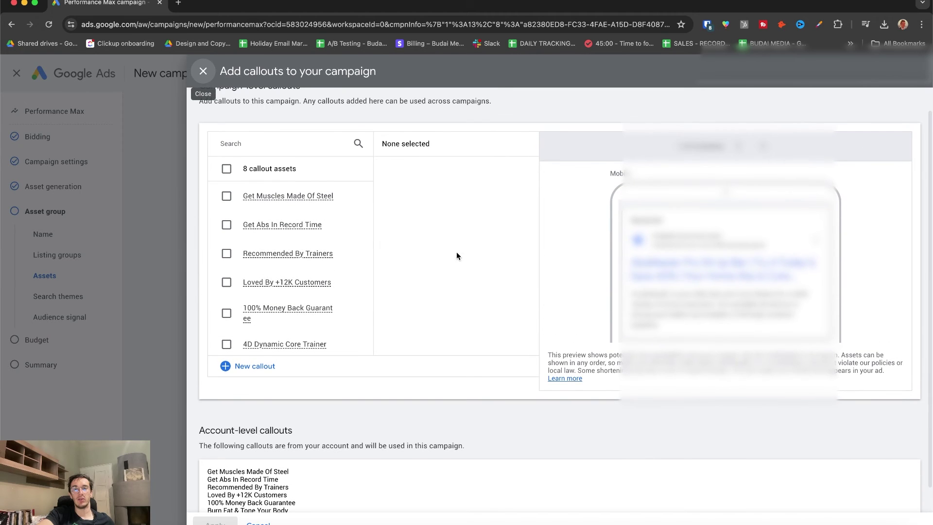
click(226, 283)
click(226, 253)
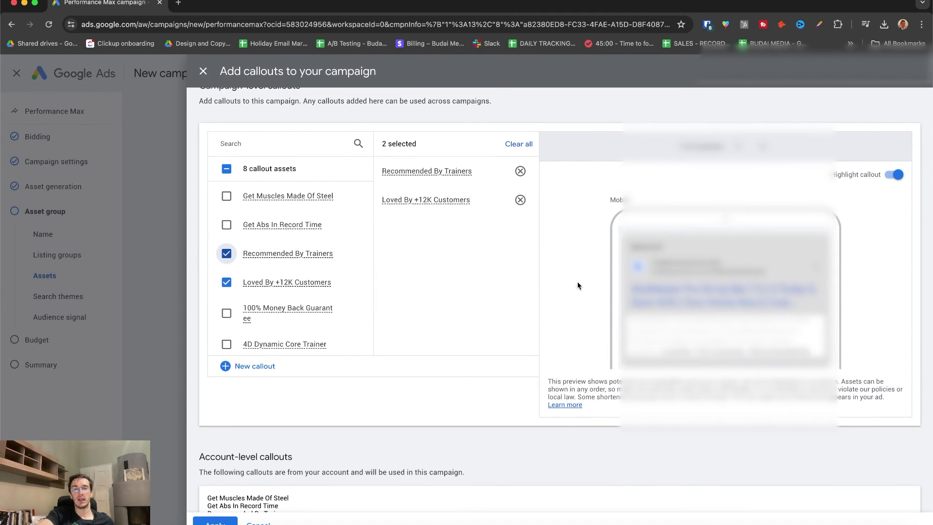
click(227, 255)
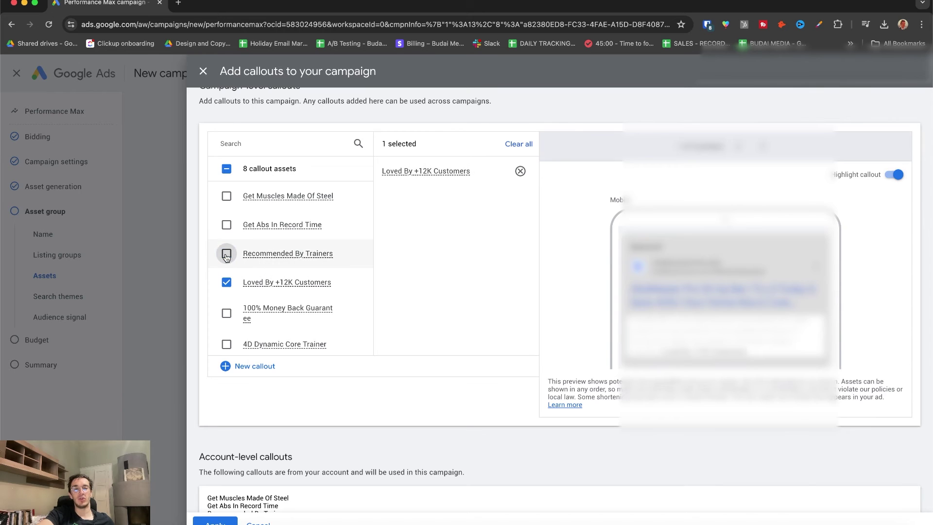
click(225, 196)
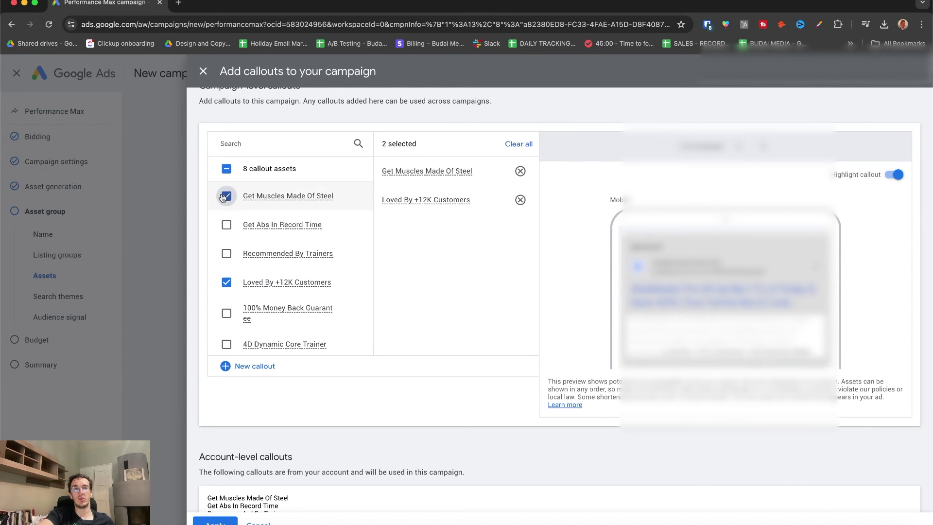
click(227, 282)
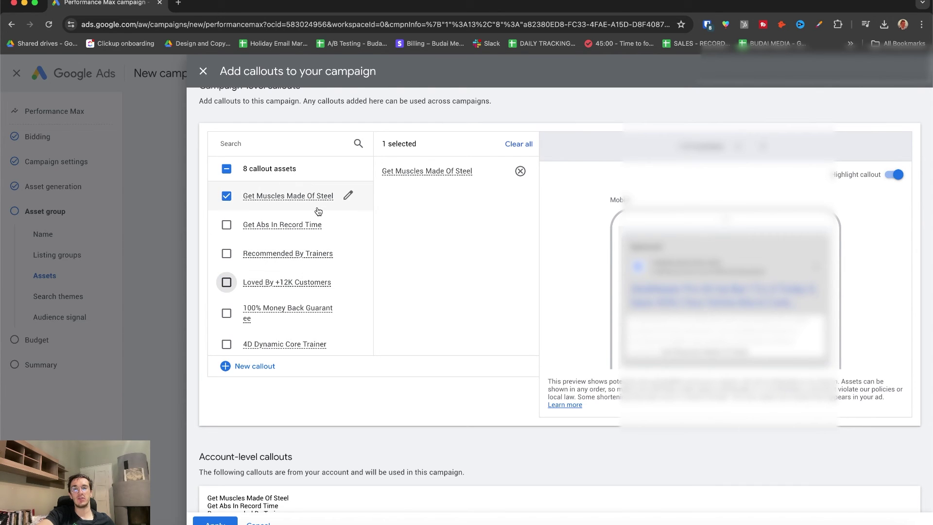
click(216, 522)
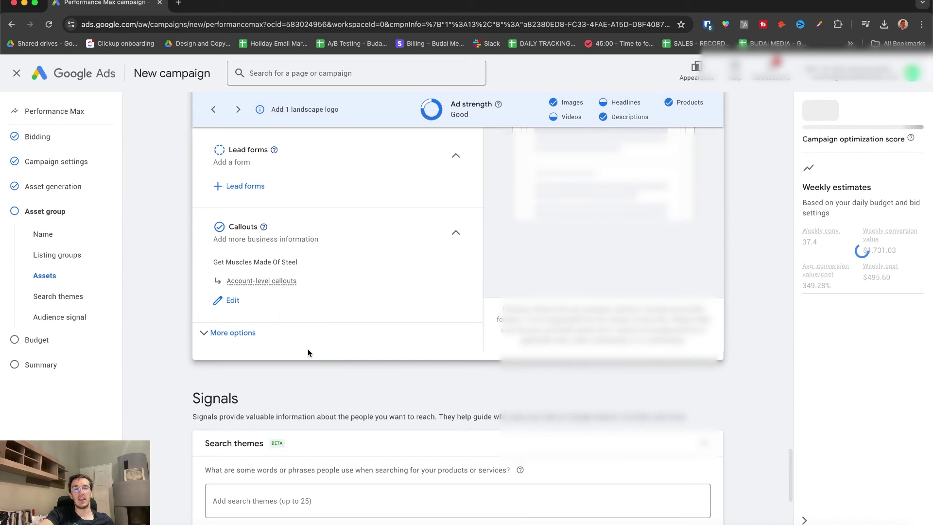
Apply the saved audience All Audience as the asset group's audience signal, and remove it again
scroll(284, 317, down, 5)
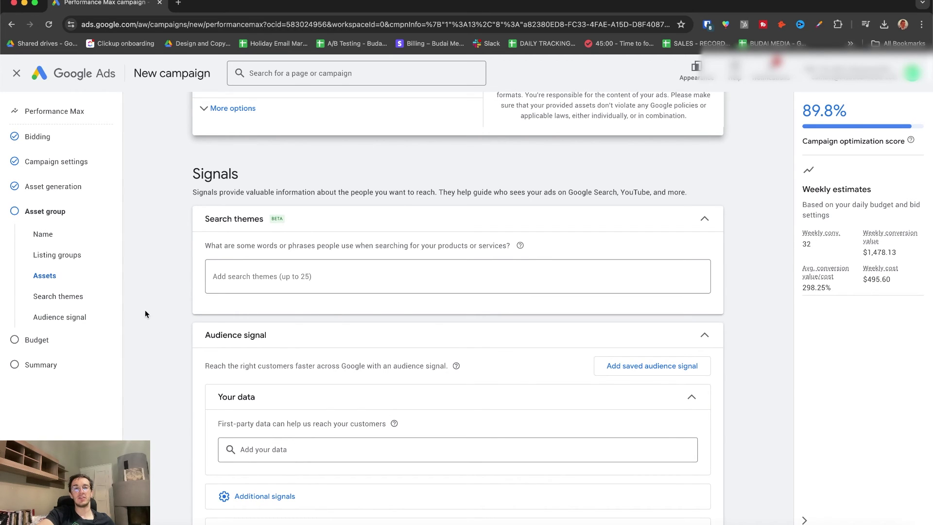
scroll(148, 309, down, 1)
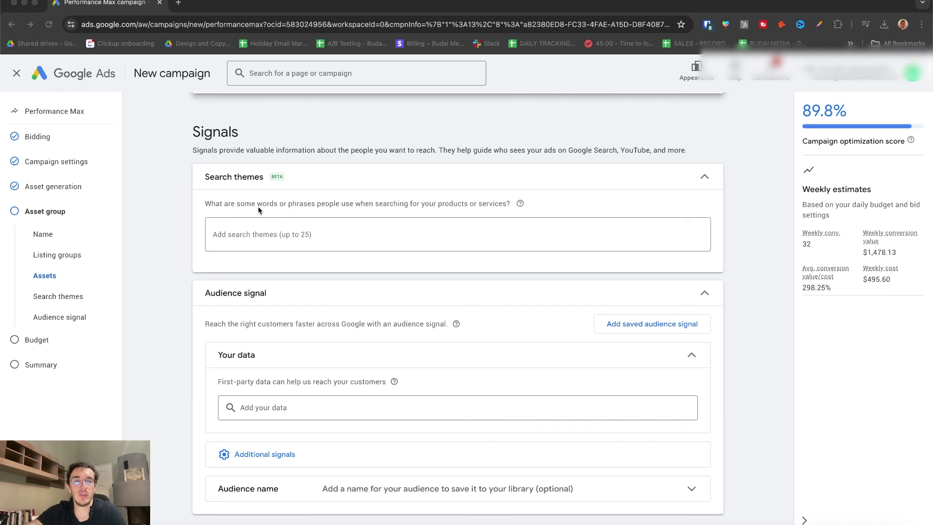
click(277, 236)
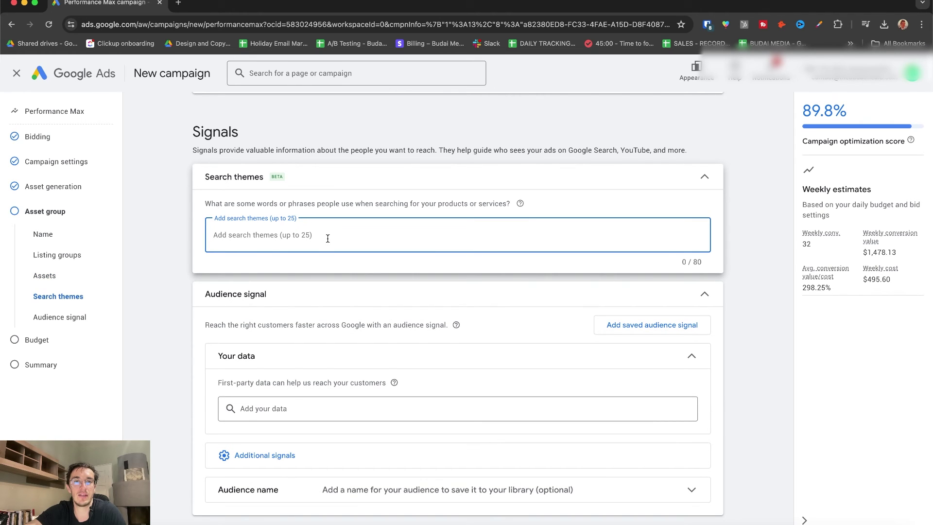
scroll(327, 238, down, 1)
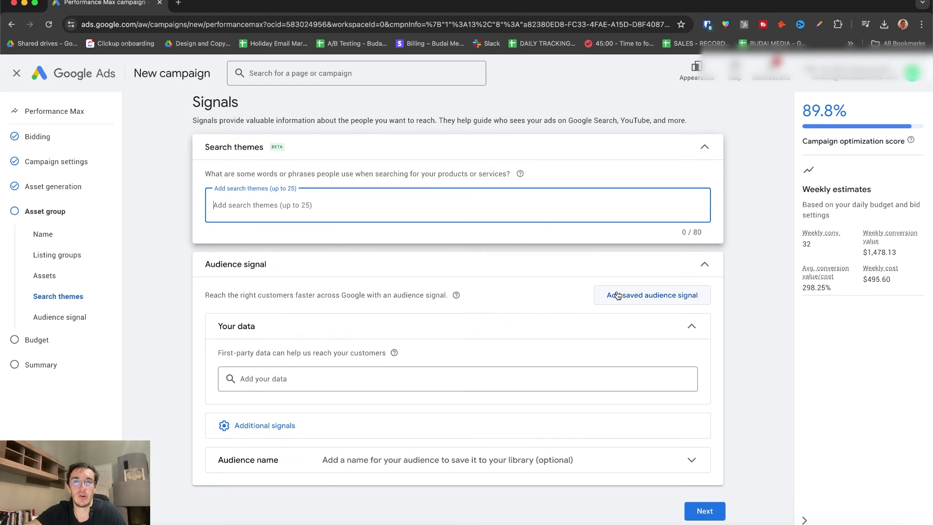
click(632, 304)
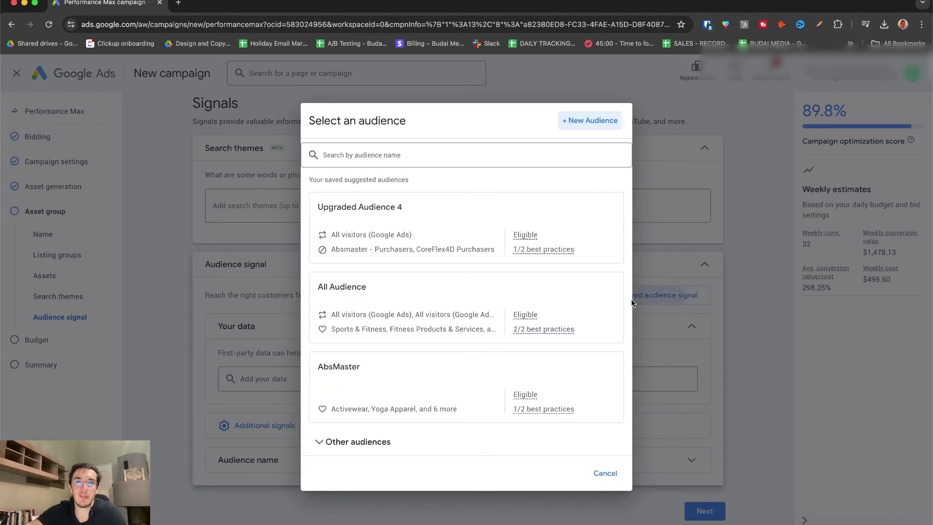
scroll(422, 237, down, 1)
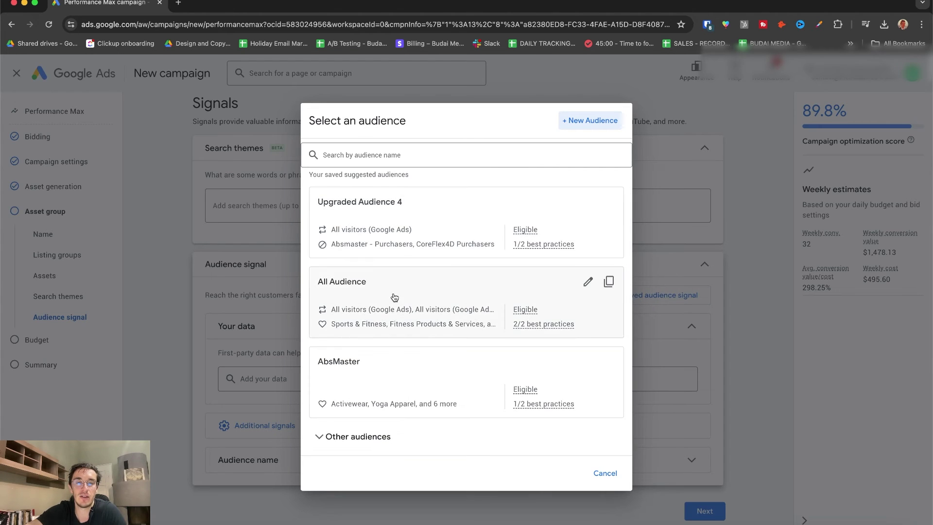
click(377, 293)
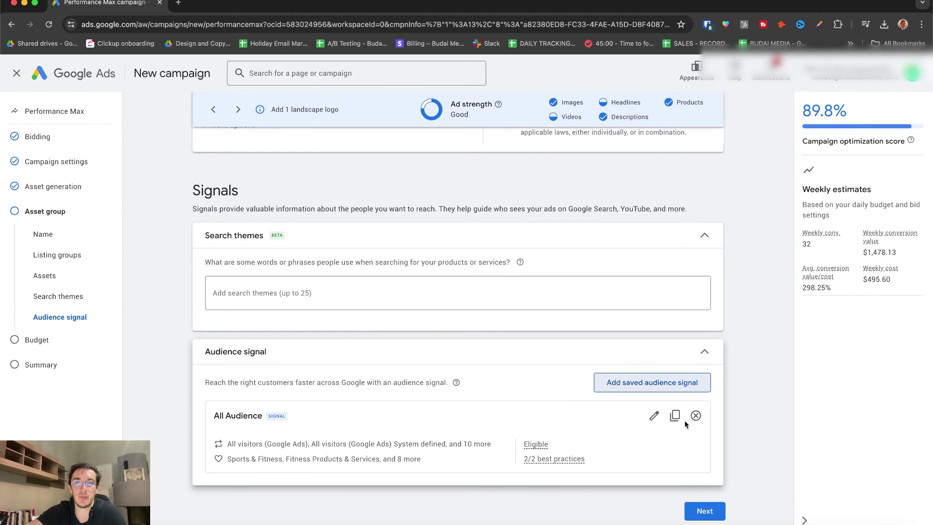
click(696, 416)
Look through the available first-party data segments for the audience signal without adding any
scroll(494, 361, down, 2)
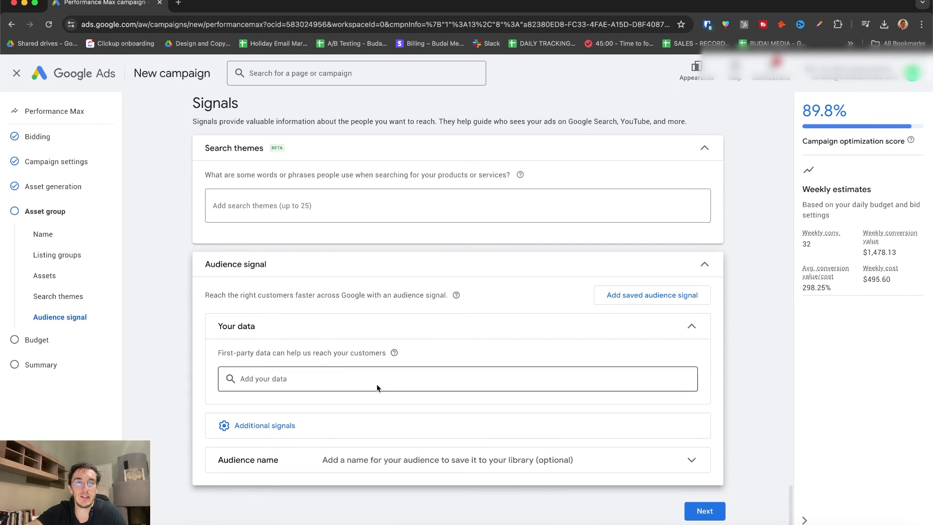
click(327, 378)
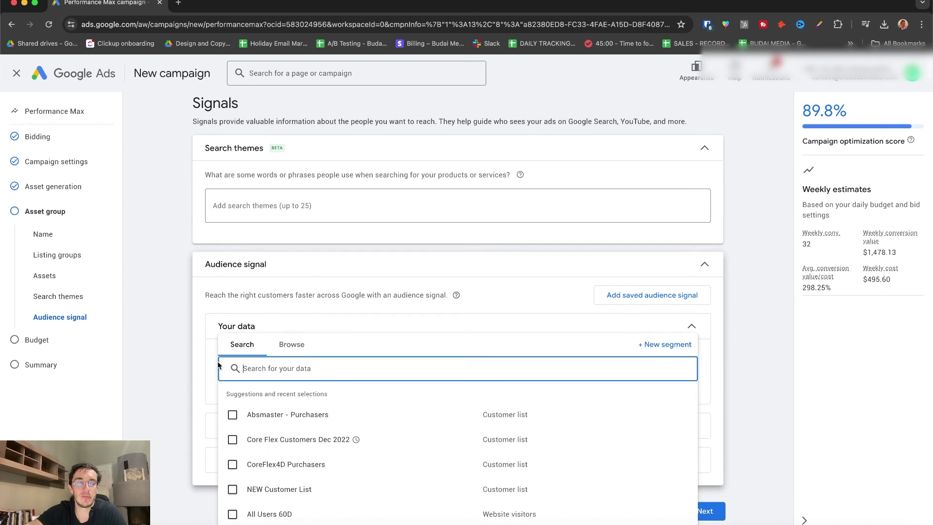
click(185, 360)
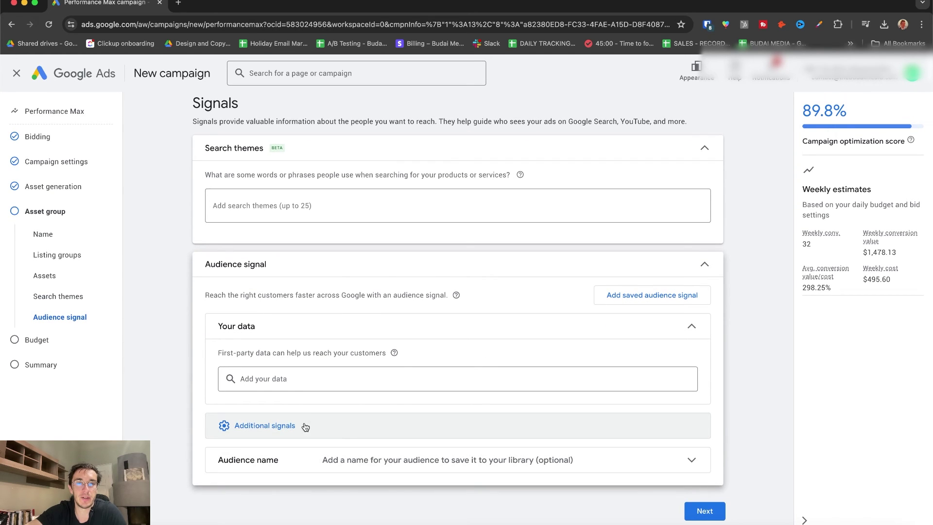
Open the audience signal's demographics settings and reveal the additional demographics for parental status and household income
scroll(332, 363, down, 1)
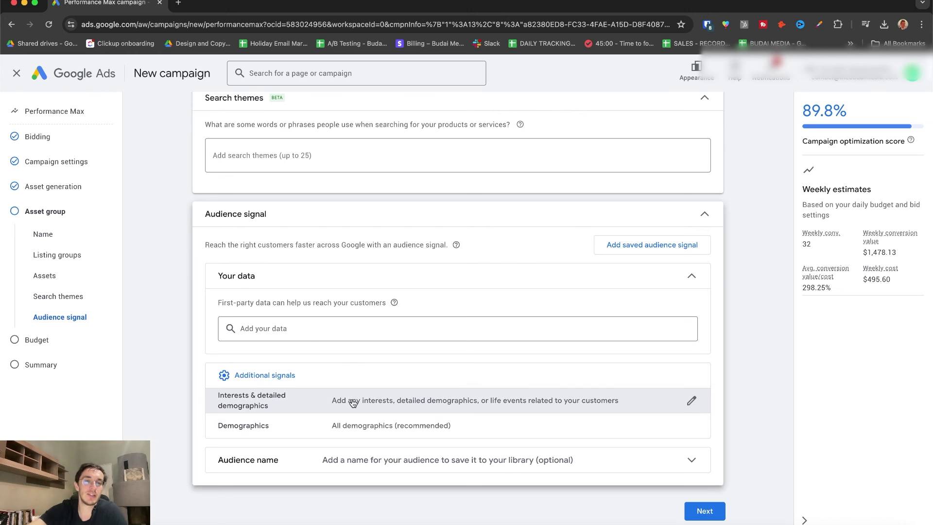
click(382, 425)
scroll(386, 377, down, 3)
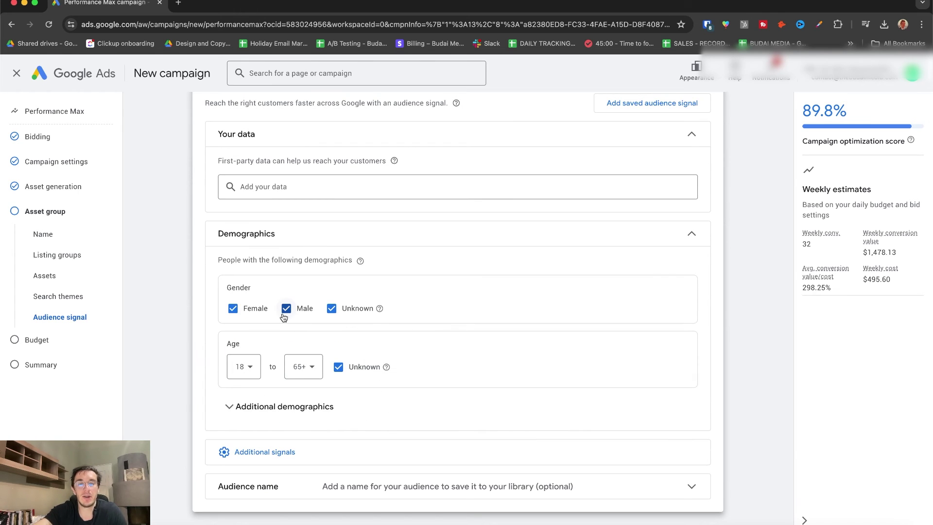
click(280, 407)
scroll(266, 379, down, 3)
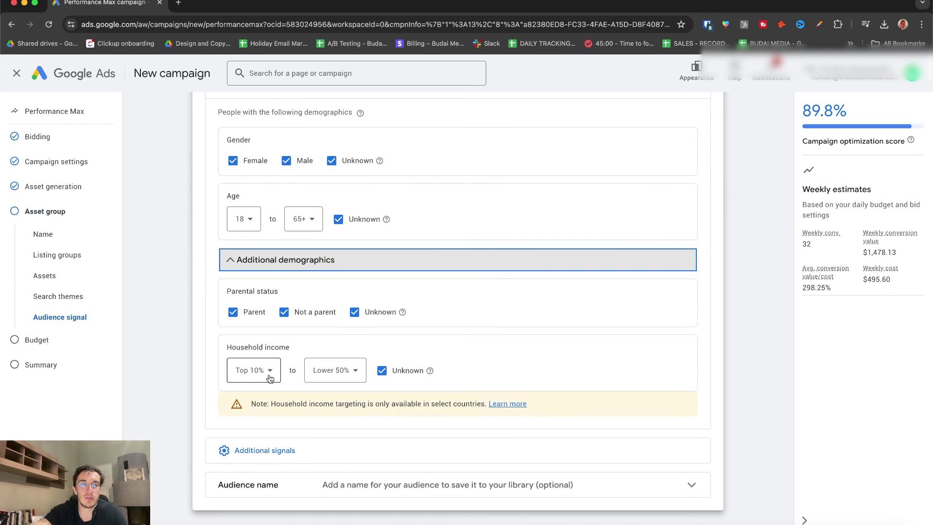
Limit the audience signal's household income to the range Top 10% to 50% and exclude Unknown income
click(268, 376)
click(266, 377)
click(335, 368)
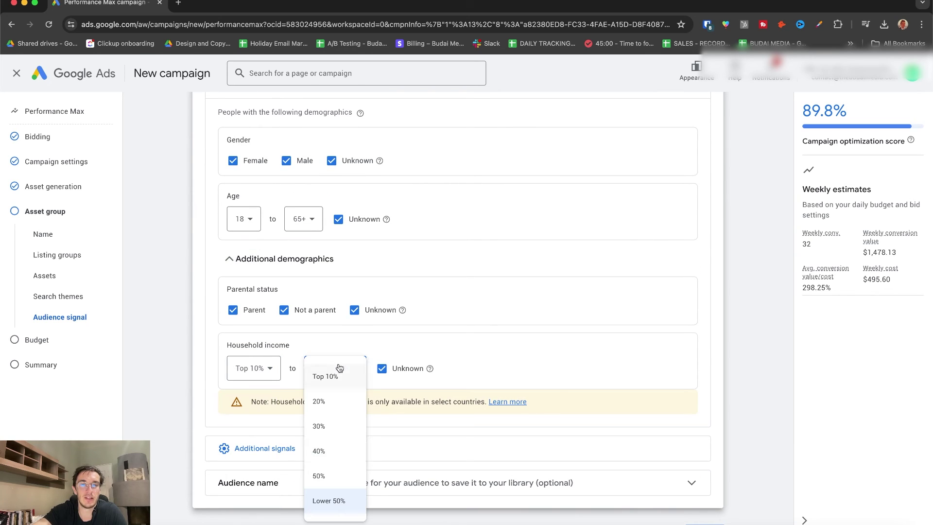
click(326, 479)
click(362, 369)
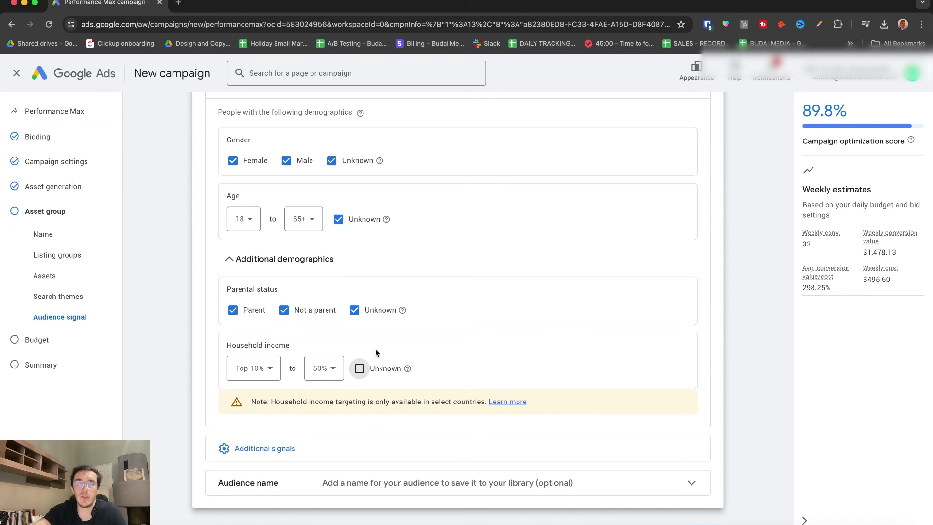
click(325, 368)
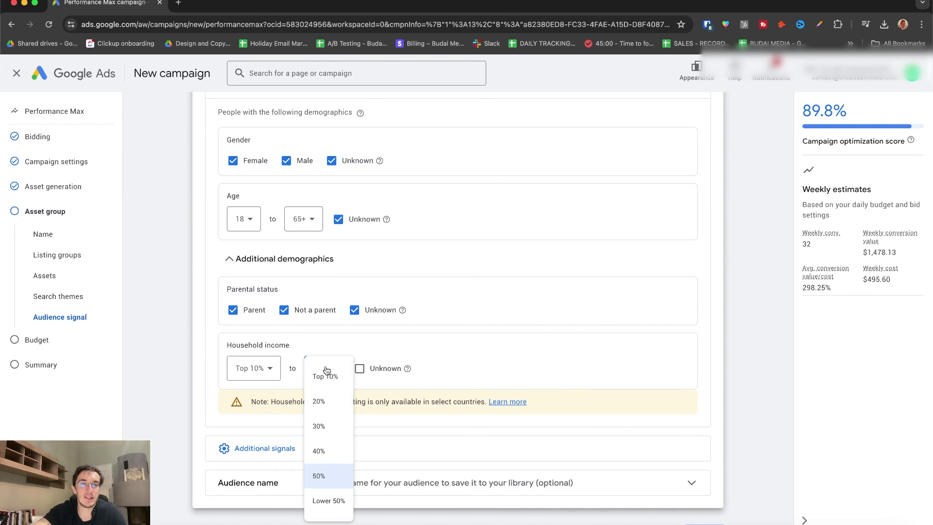
click(168, 359)
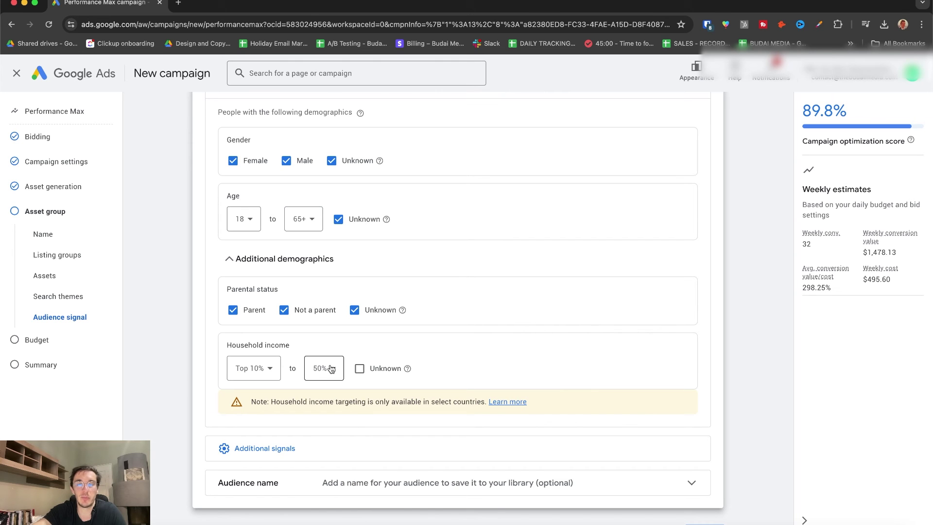
scroll(318, 292, up, 2)
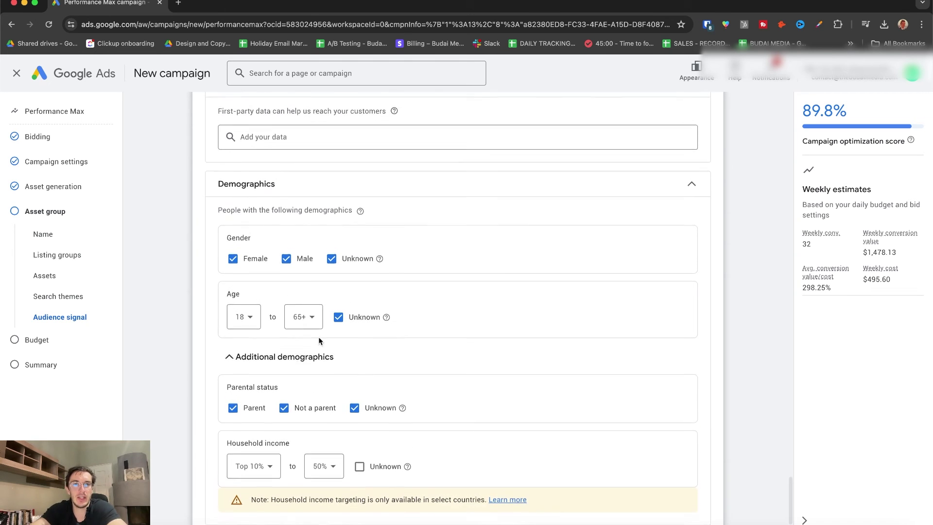
scroll(313, 258, down, 2)
Add 25 ab-exercise search themes to the signals, from "ab wheel workout" and "ab workout device" through "tummy exercise machine"
scroll(493, 419, up, 8)
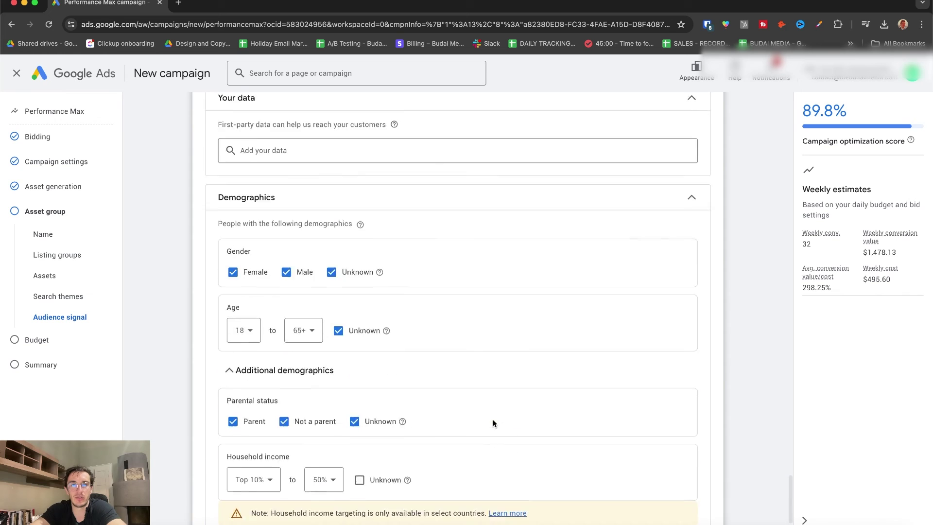
click(340, 200)
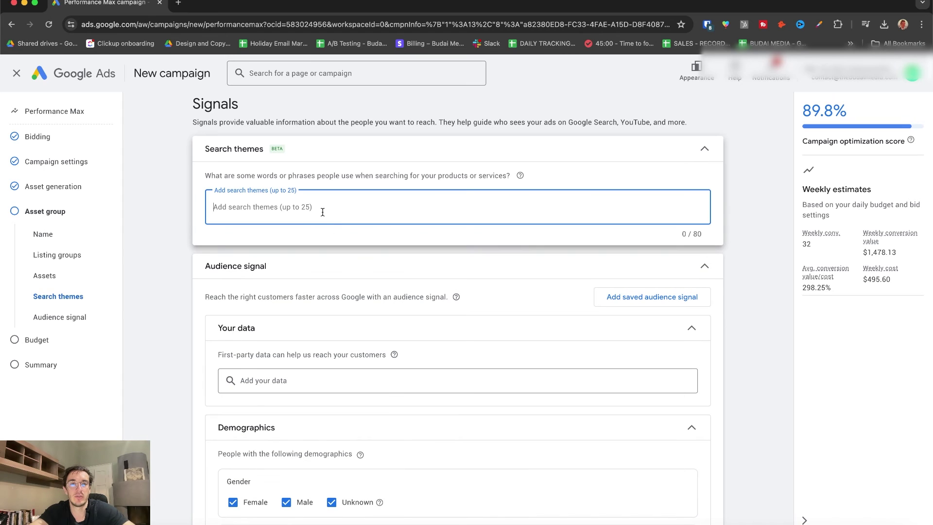
text(ab wheel workout ab workout device ab workout equipment ab workout machine abdominal exercise equipment abdominal exercise machine abdominal machine abdominal roller abdominal wheel abdominal wheel roller abdominal workout machine abs workout machine for home best ab machine best ab machine for home best ab roller best ab wheel best ab workout machine core exercise equipment core exercise machine core workout machines exercise equipment for stomach six pack abs machine six pack machine stomach machine tummy exercise machine)
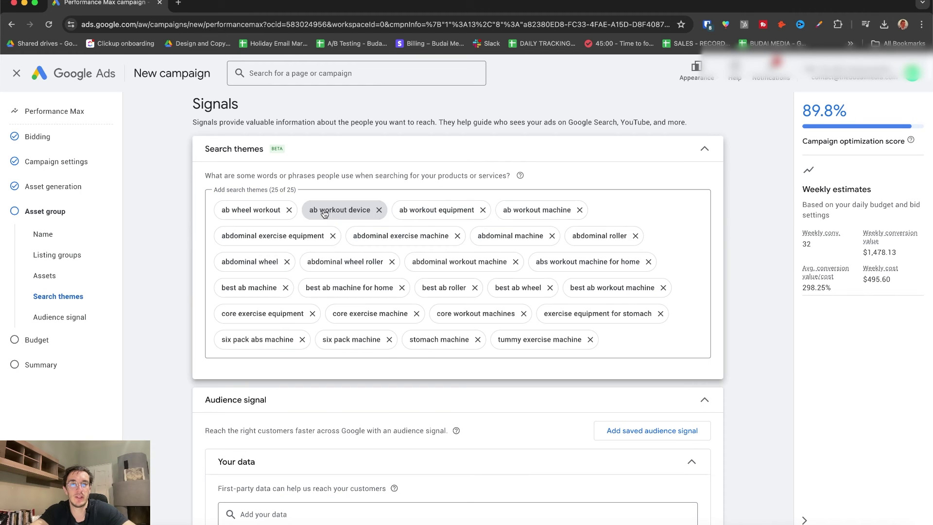
Name the new audience "Signal Test", collapse the audience signal and continue to the budget settings
scroll(550, 292, down, 12)
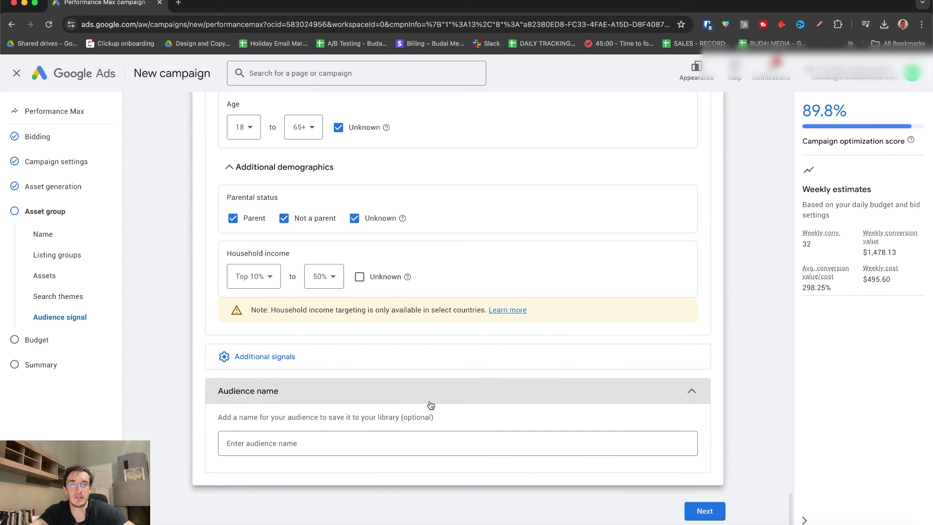
click(334, 440)
text(Signa)
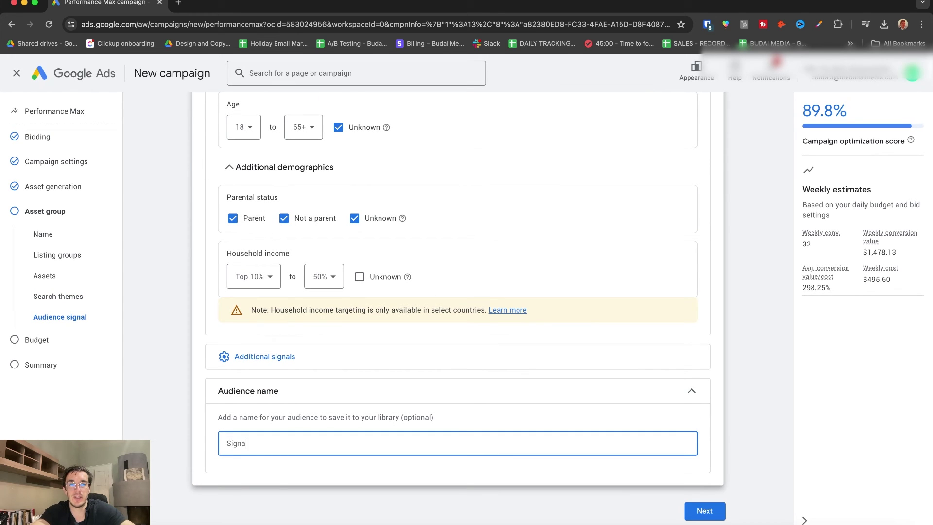
text(l Te)
text(st)
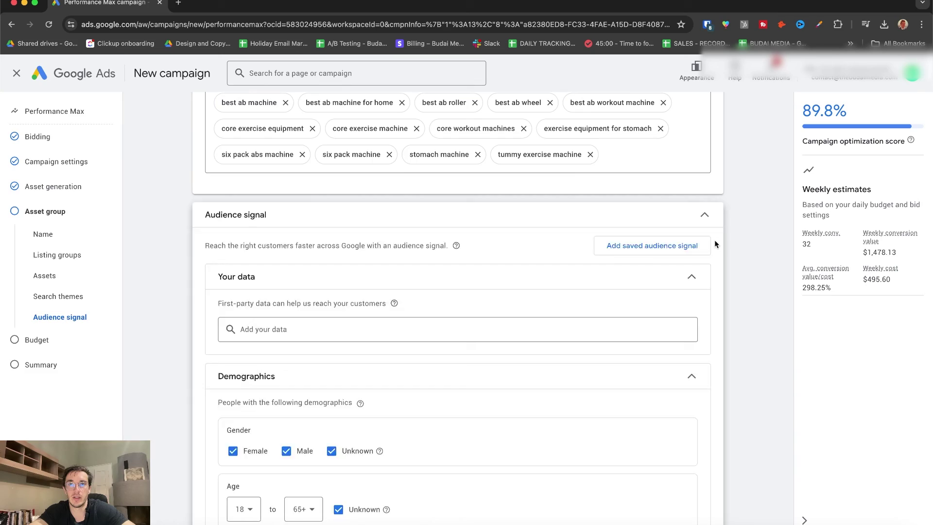
click(704, 216)
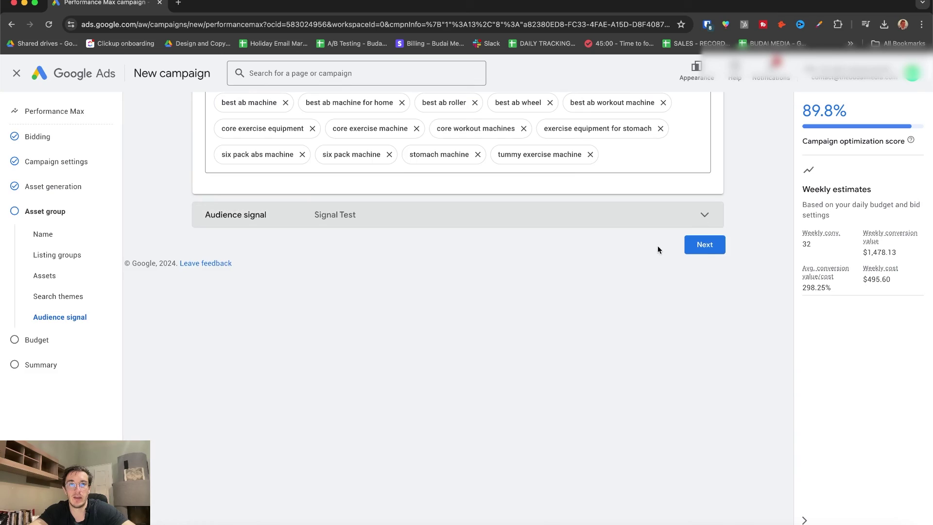
click(704, 245)
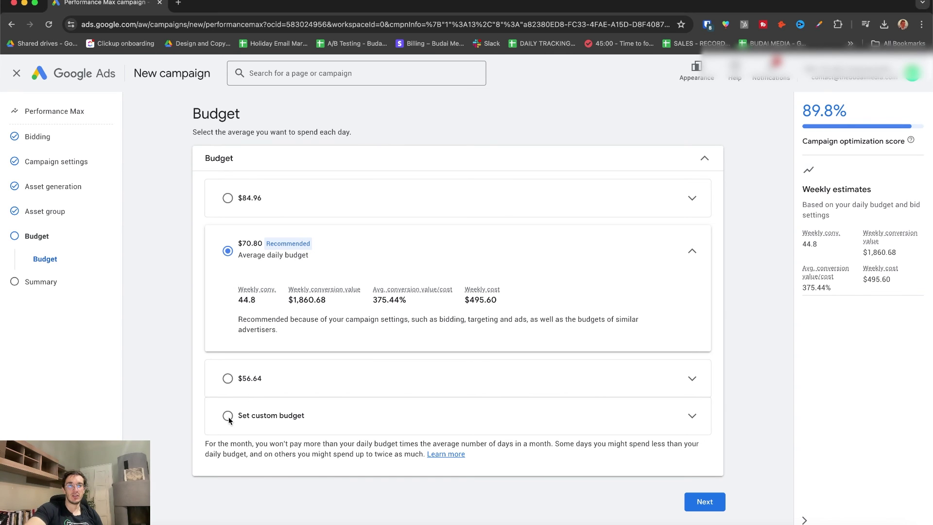
Set a custom average daily budget of $1.00 and continue to the campaign summary
click(273, 417)
click(289, 372)
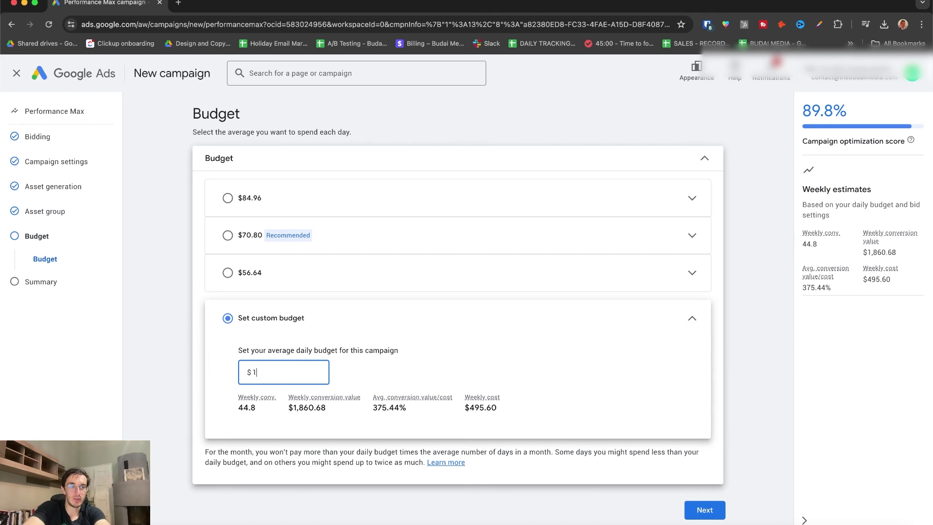
text(1)
click(756, 407)
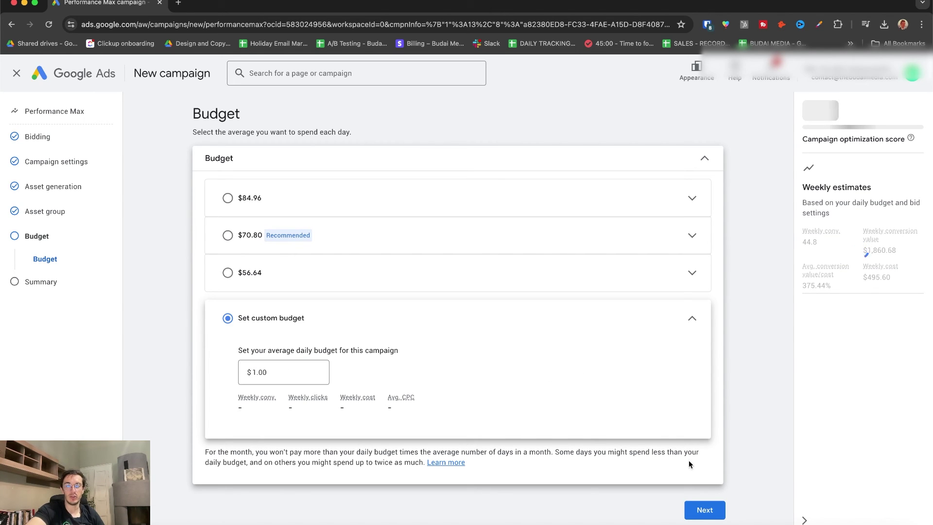
scroll(700, 513, down, 1)
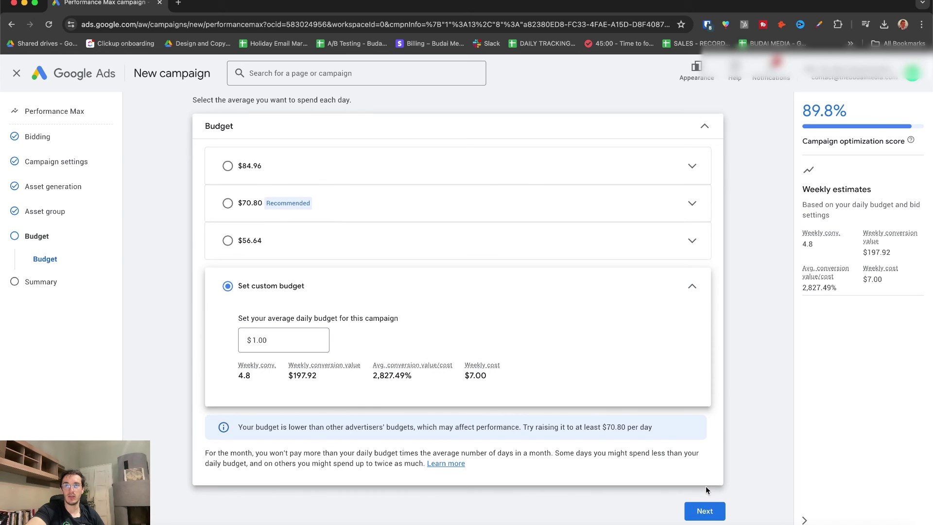
click(703, 511)
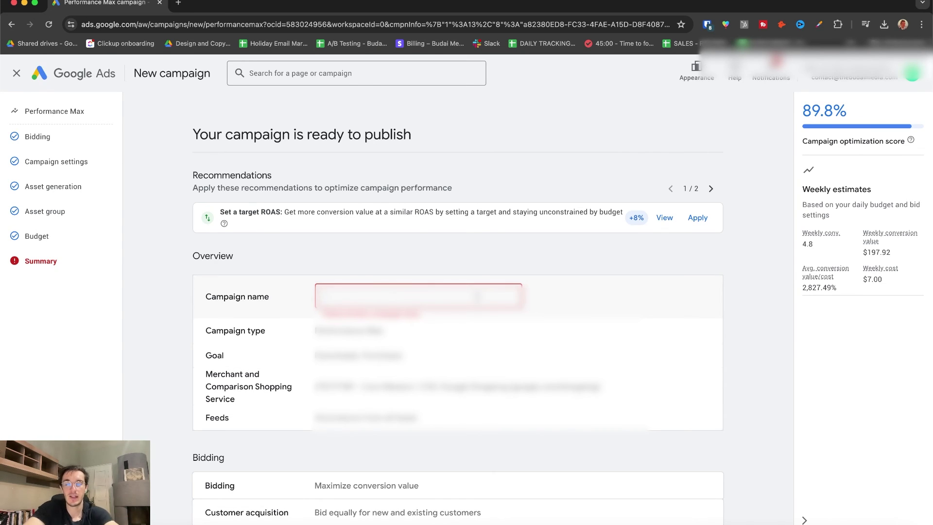
Name the campaign "Test campaign pmax" and publish it from the summary
text(Test campaign)
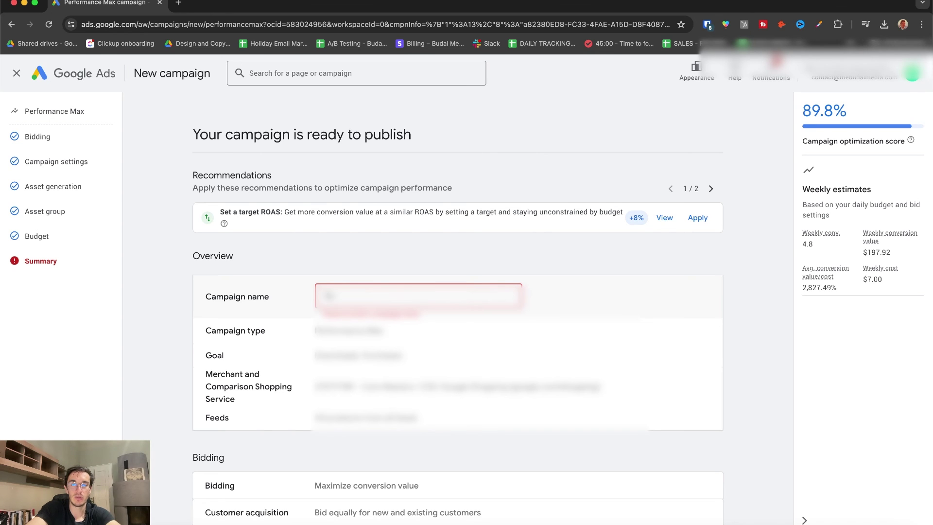
text( nam)
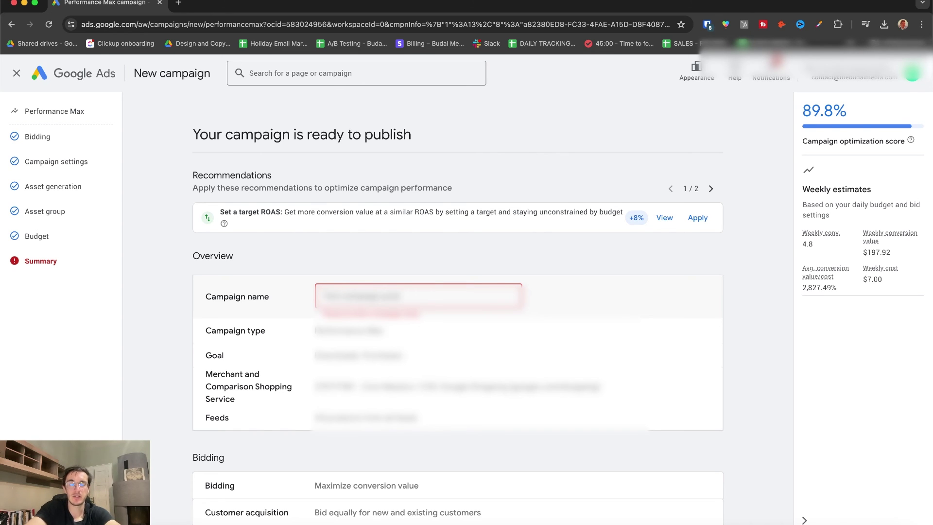
click(455, 253)
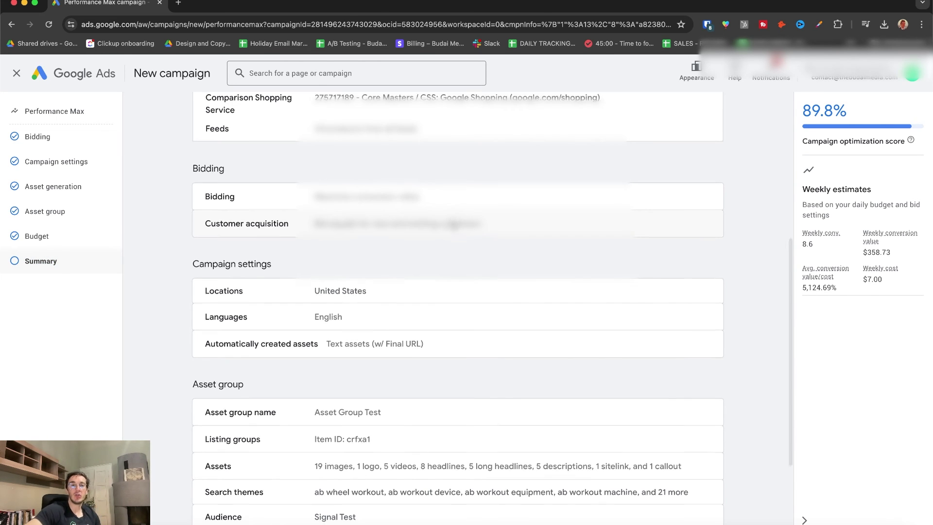
scroll(630, 442, down, 3)
click(682, 477)
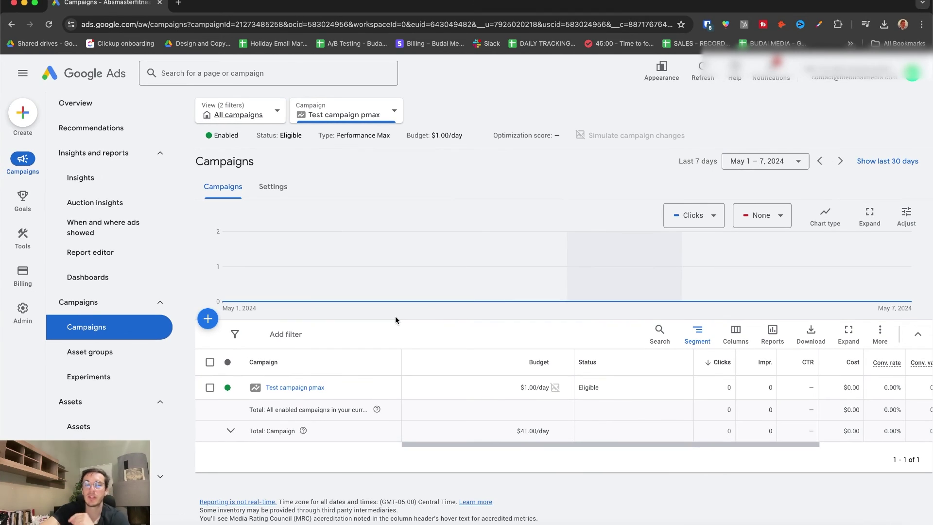
mouse_move(354, 382)
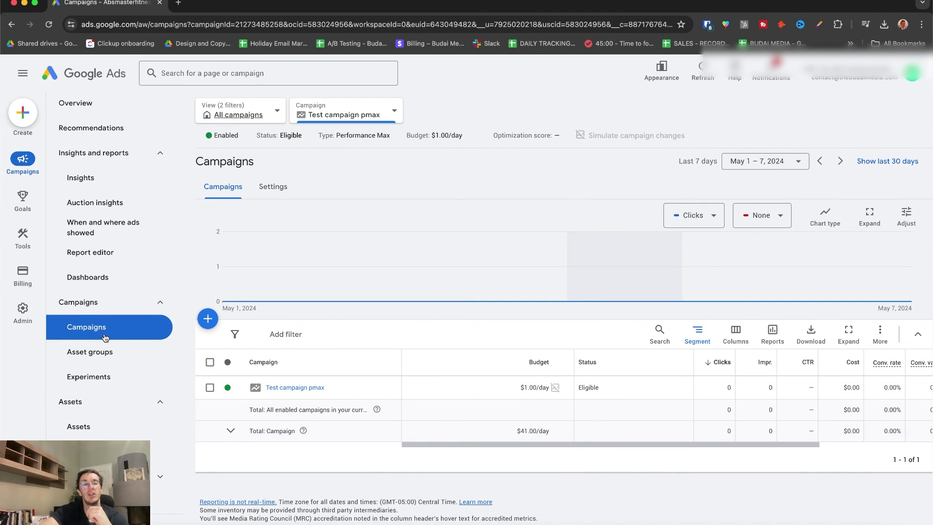
In the settings of Test campaign pmax, limit the United States location target to "Presence: People in or regularly in your targeted locations" and save
click(210, 387)
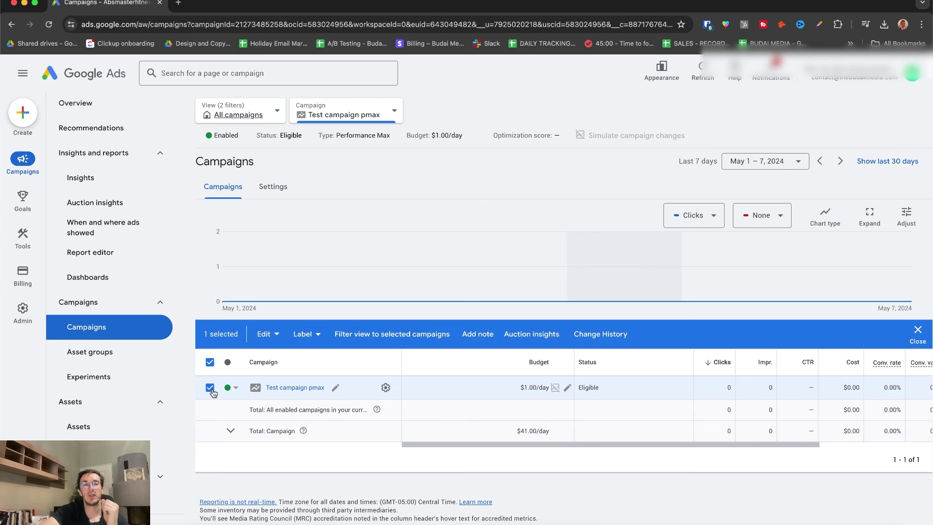
click(383, 389)
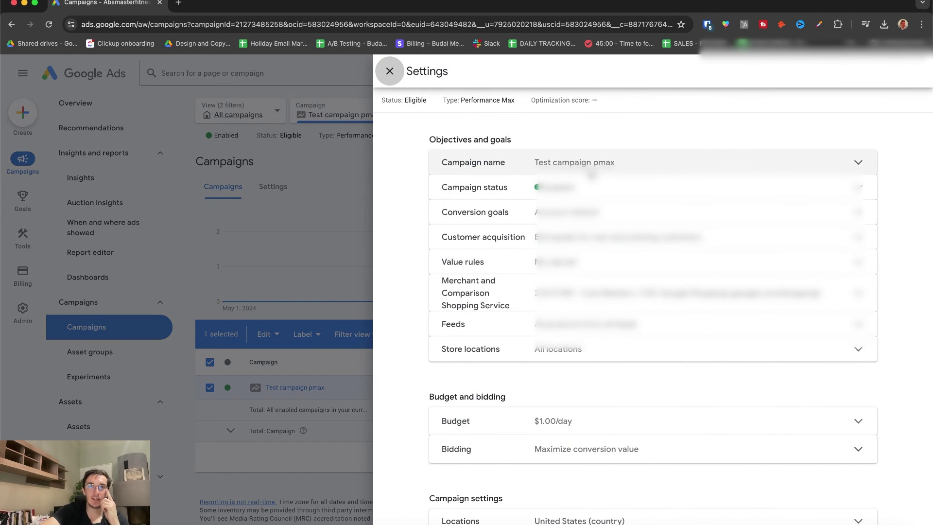
scroll(603, 194, down, 3)
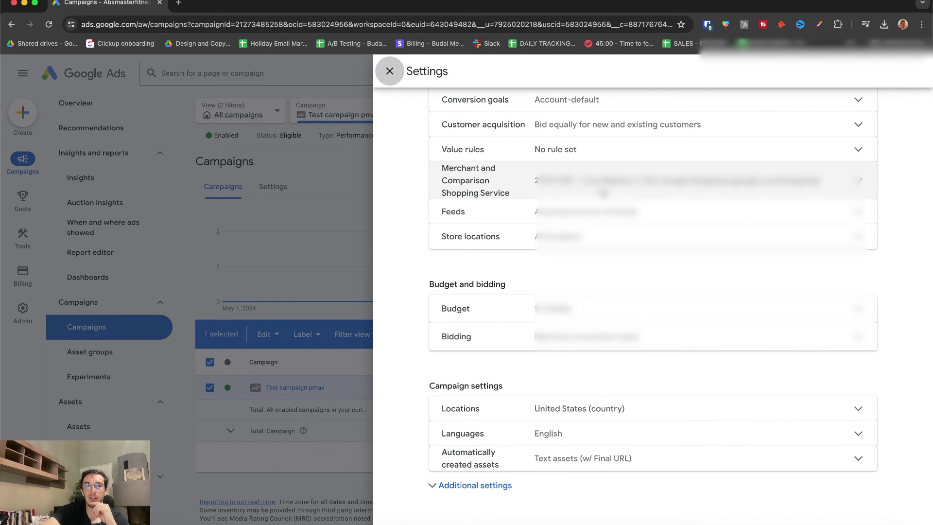
click(639, 410)
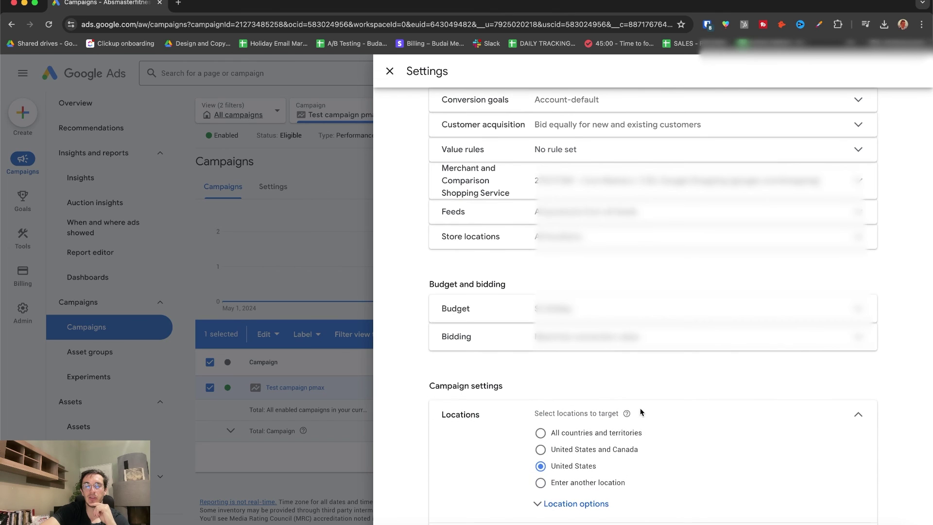
scroll(631, 379, down, 5)
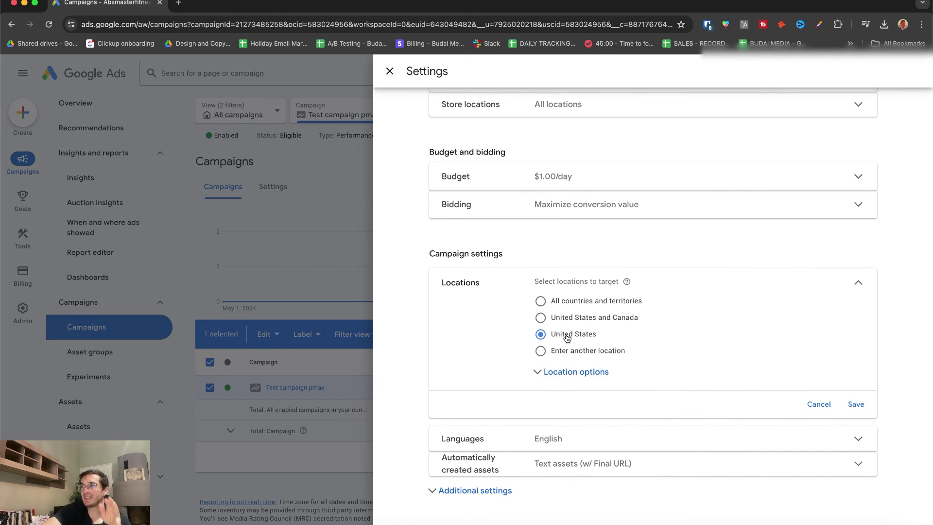
click(575, 372)
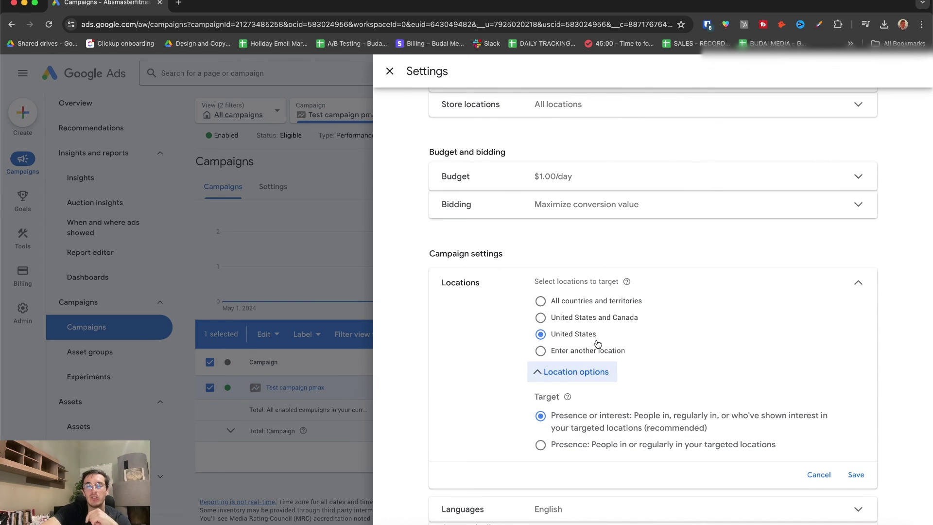
scroll(597, 344, down, 2)
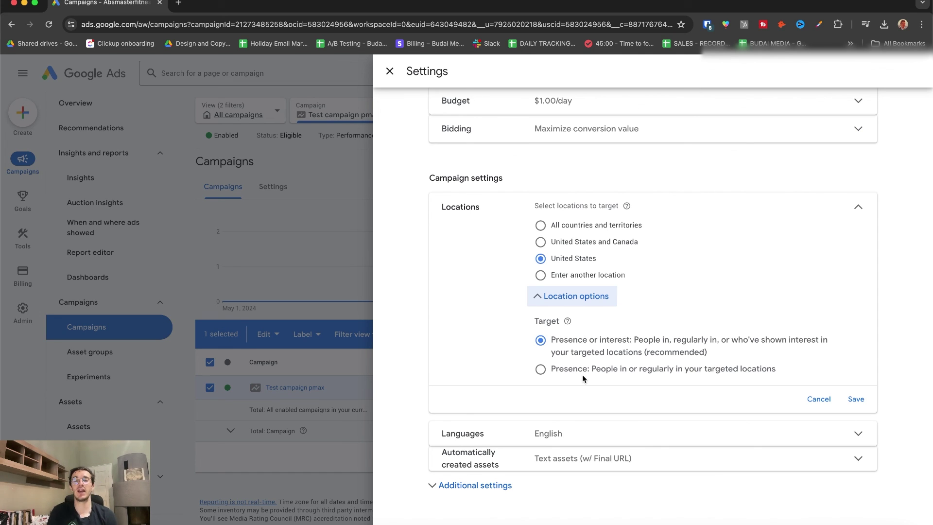
click(542, 370)
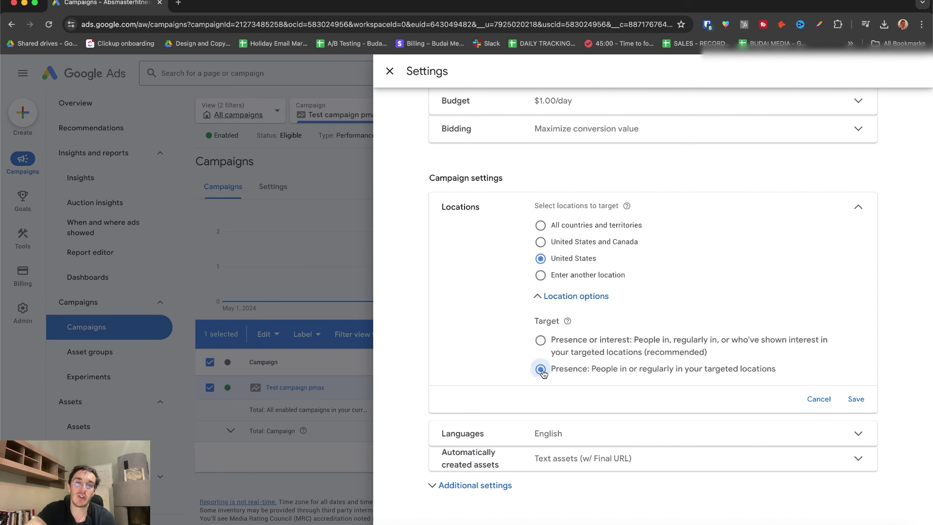
click(855, 399)
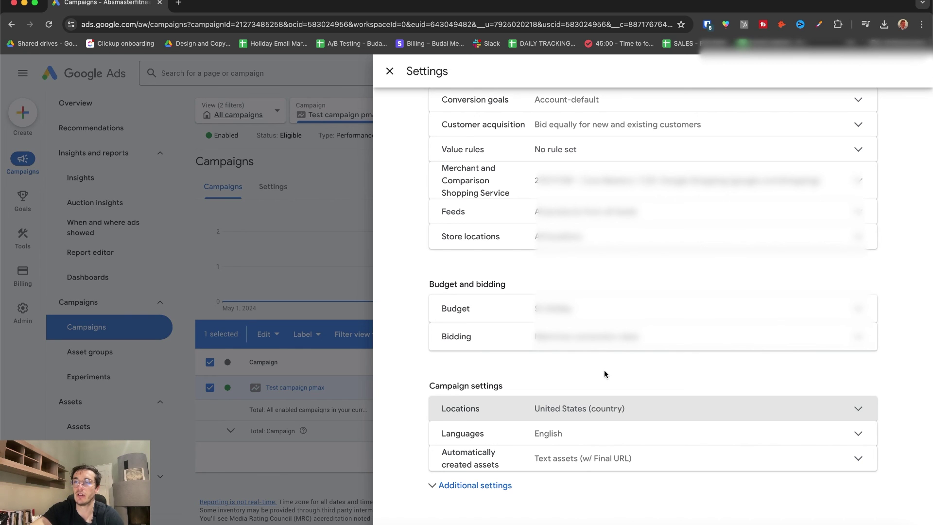
Review the campaign's feeds and customer acquisition settings, and save the customer acquisition section as it is
scroll(604, 372, up, 3)
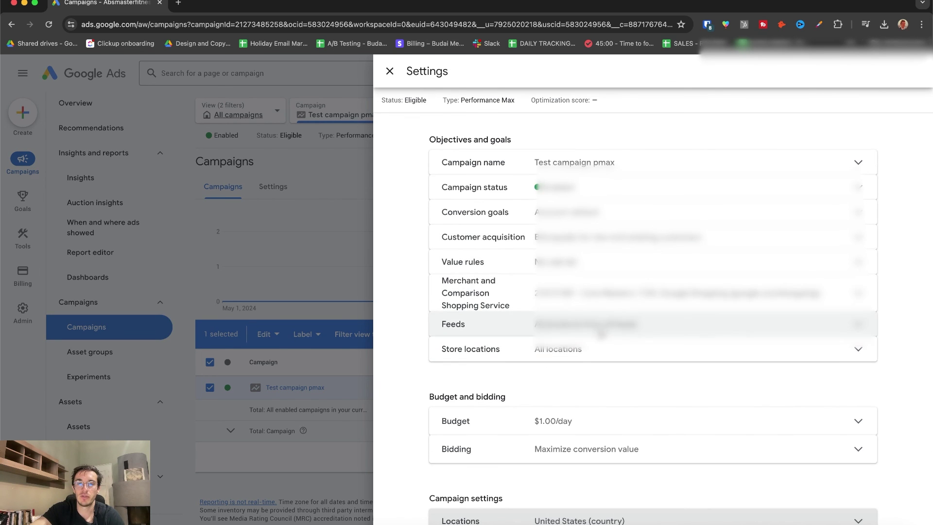
click(624, 330)
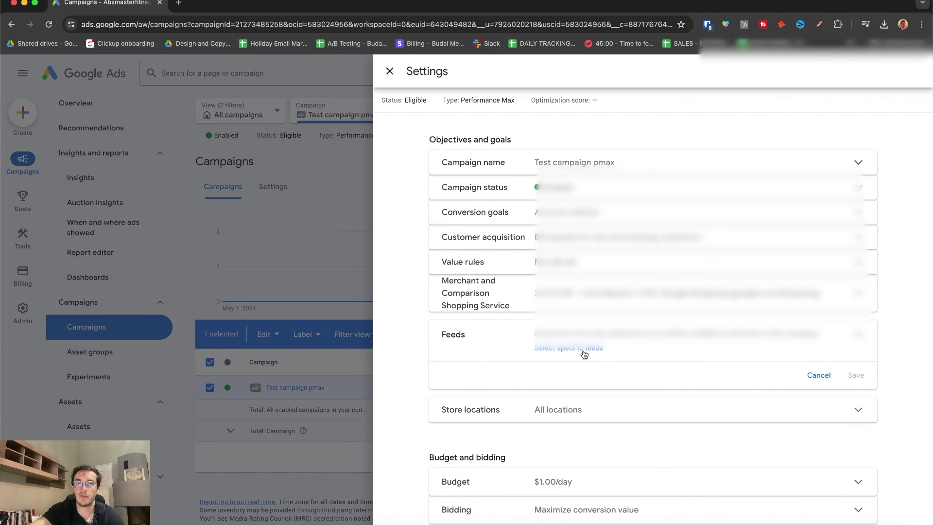
scroll(583, 360, down, 1)
scroll(583, 360, up, 1)
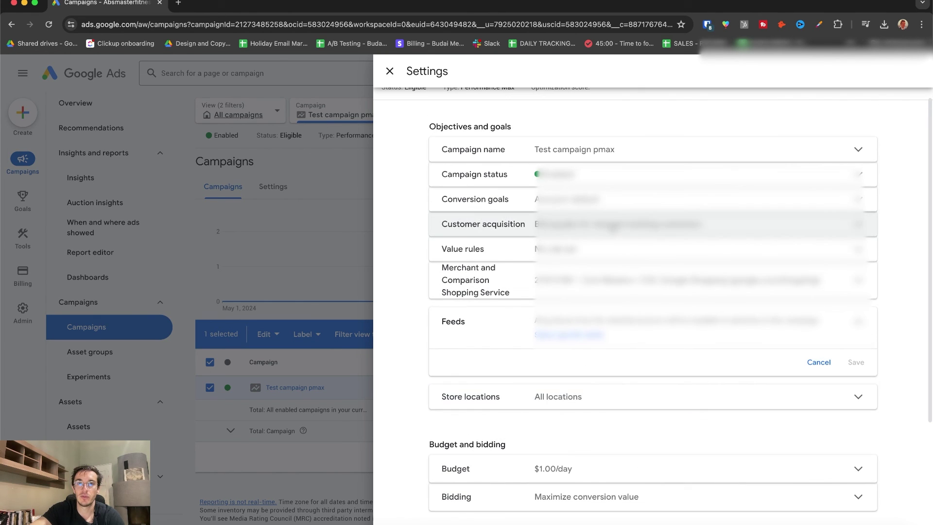
click(612, 227)
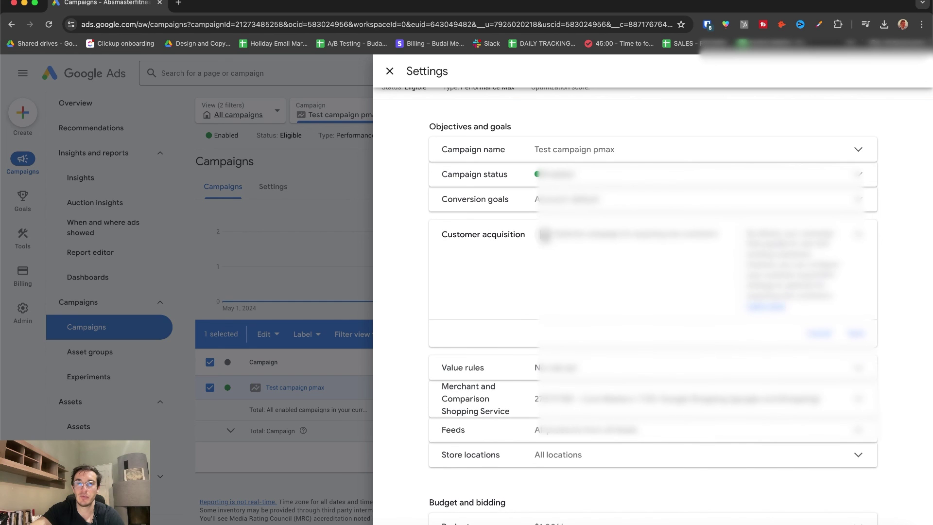
click(854, 334)
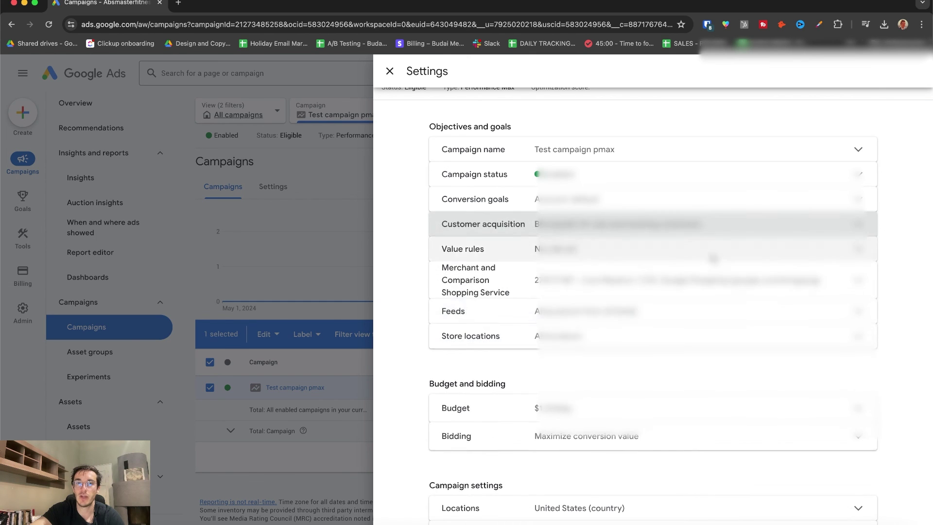
Review the automatically created assets options for text assets and final URL, save them as they are and close the campaign settings
scroll(618, 462, down, 2)
click(618, 462)
scroll(618, 462, down, 5)
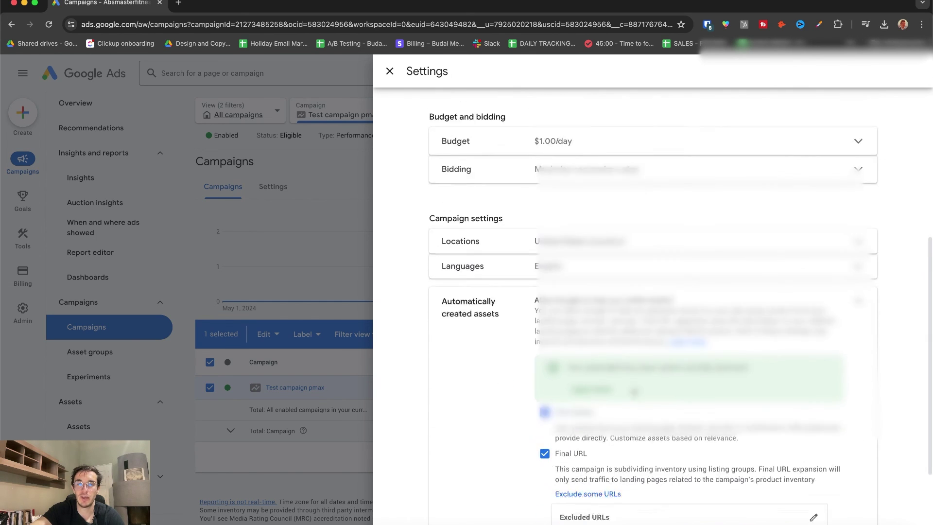
scroll(622, 437, down, 2)
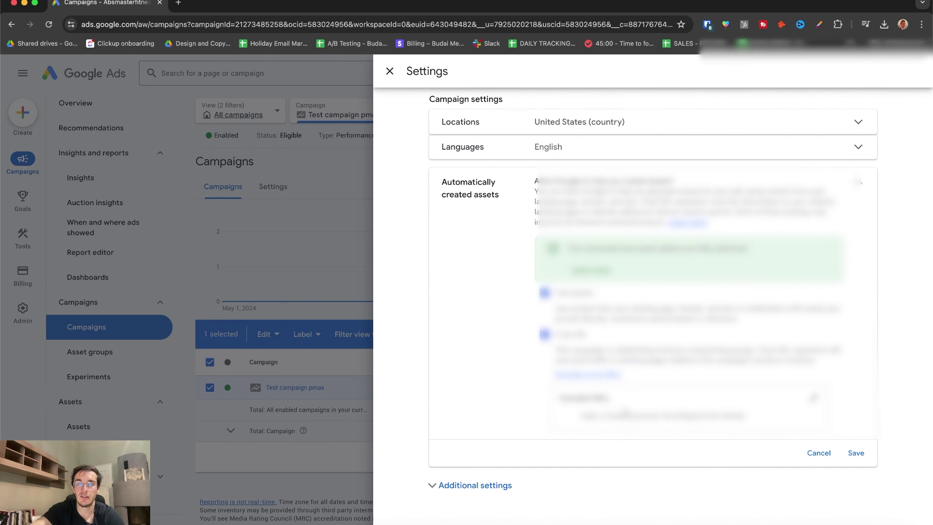
click(856, 453)
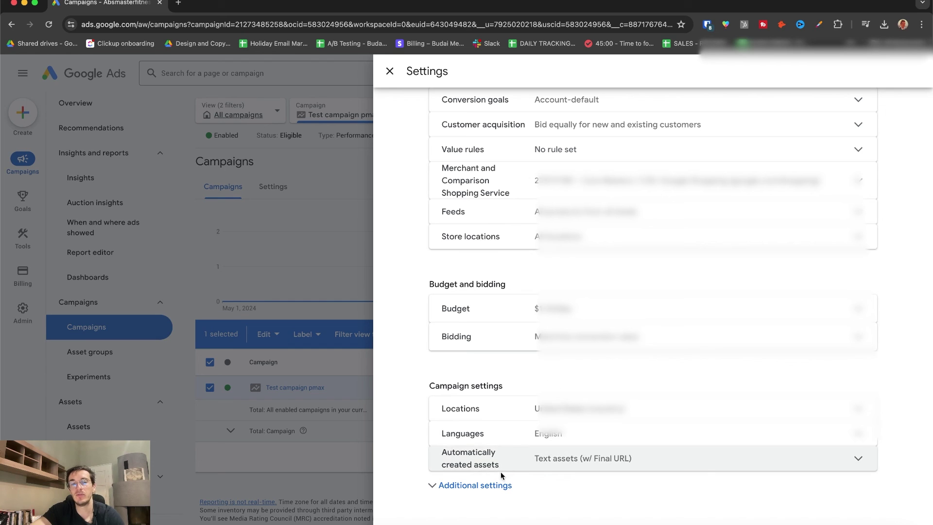
scroll(512, 353, up, 3)
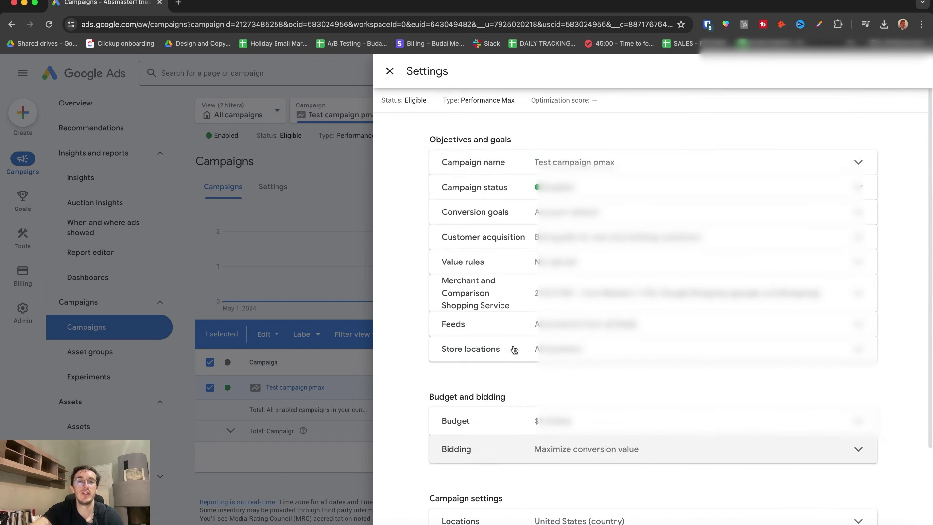
click(390, 71)
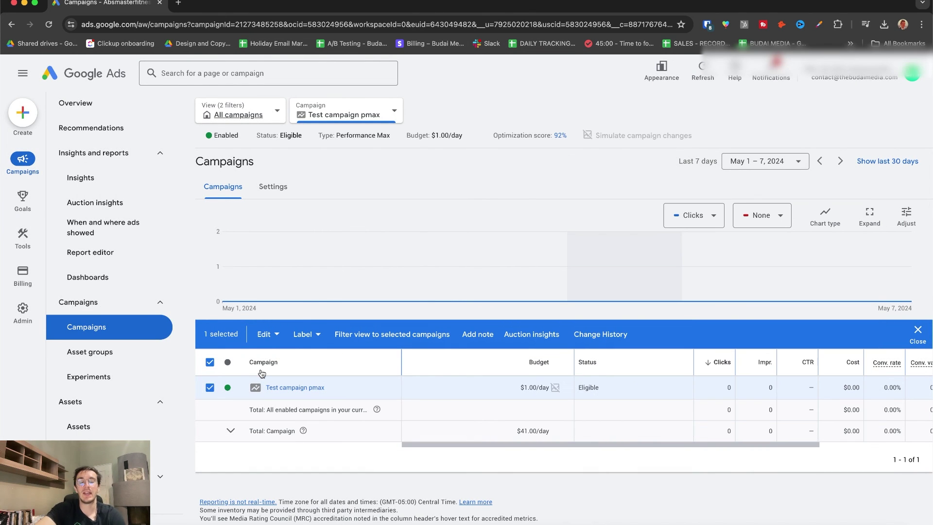